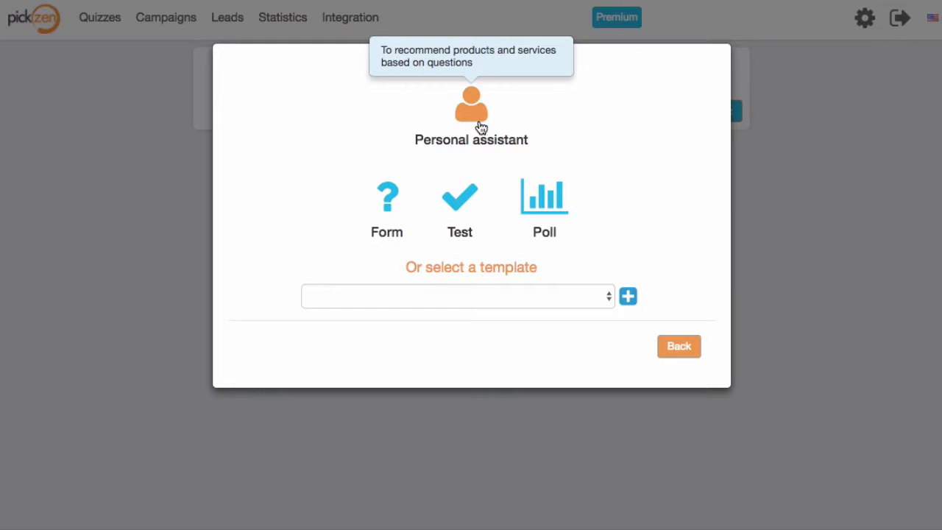
# Create a new quiz of the Personal assistant type and name it "My shoes advisor"
pyautogui.click(479, 126)
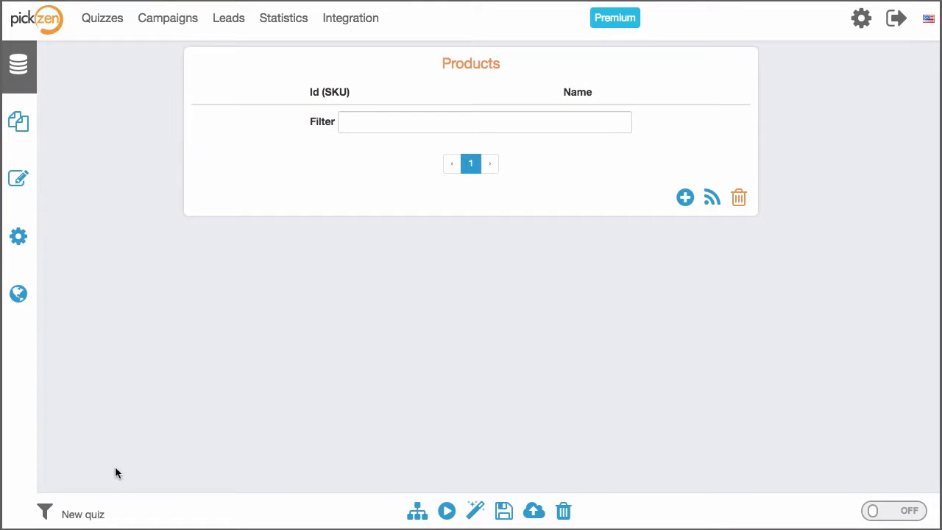
pyautogui.click(67, 515)
pyautogui.press('BackSpace')
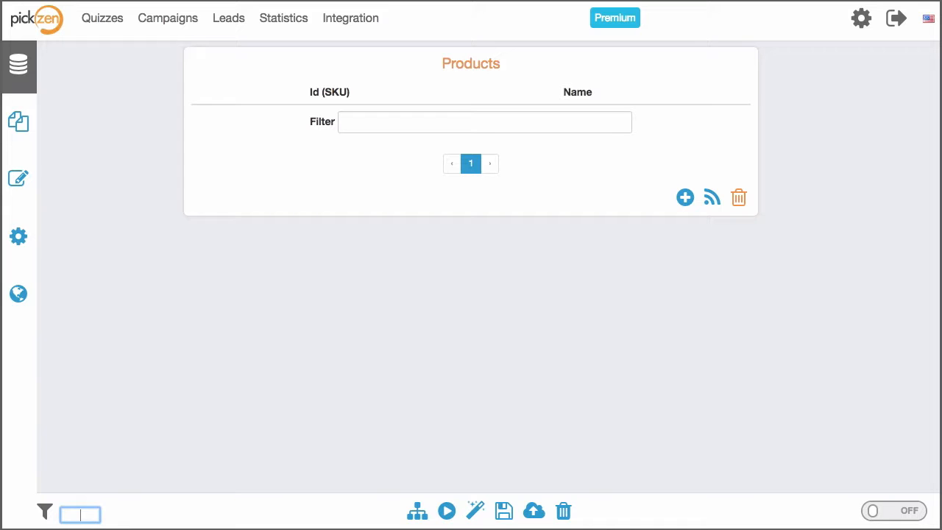
pyautogui.write('My shoes advisor')
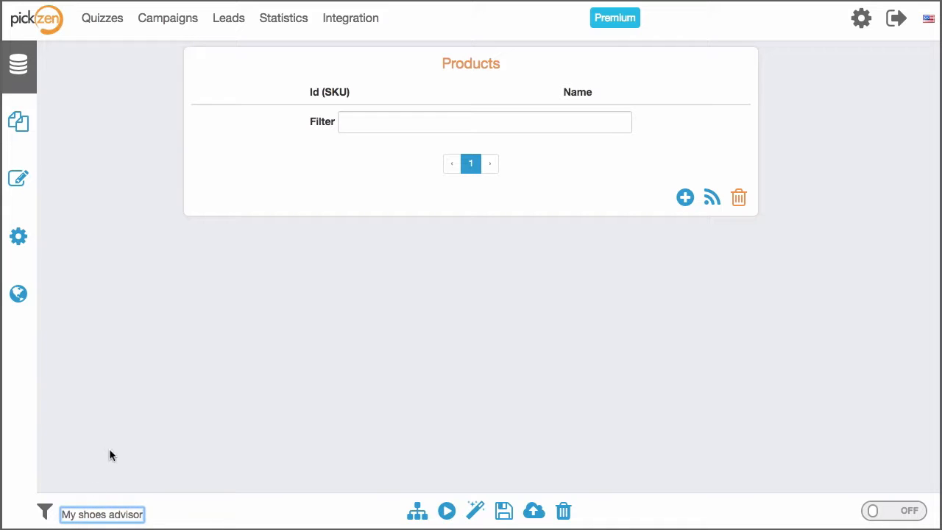
pyautogui.press('Return')
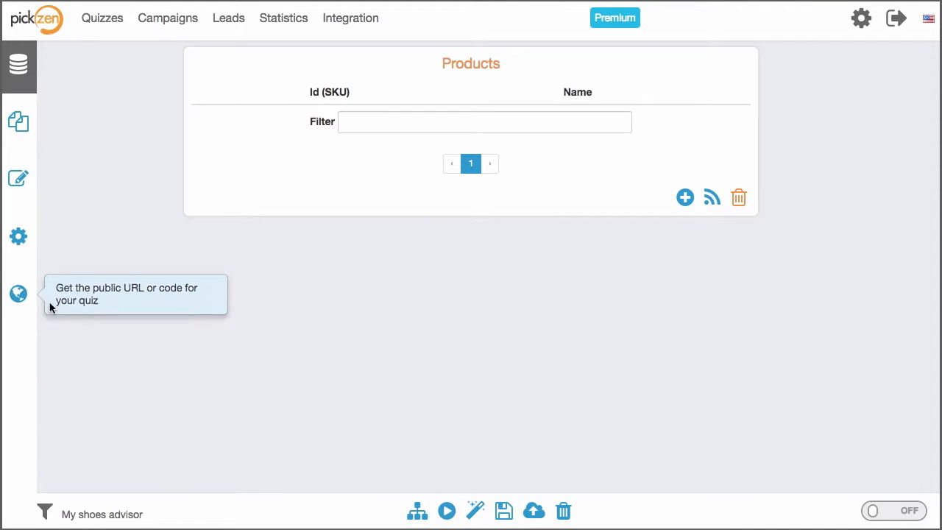
# Start a product import from Shopify with no feed time or product ID restrictions, accepting the preset attribute mapping
pyautogui.click(712, 206)
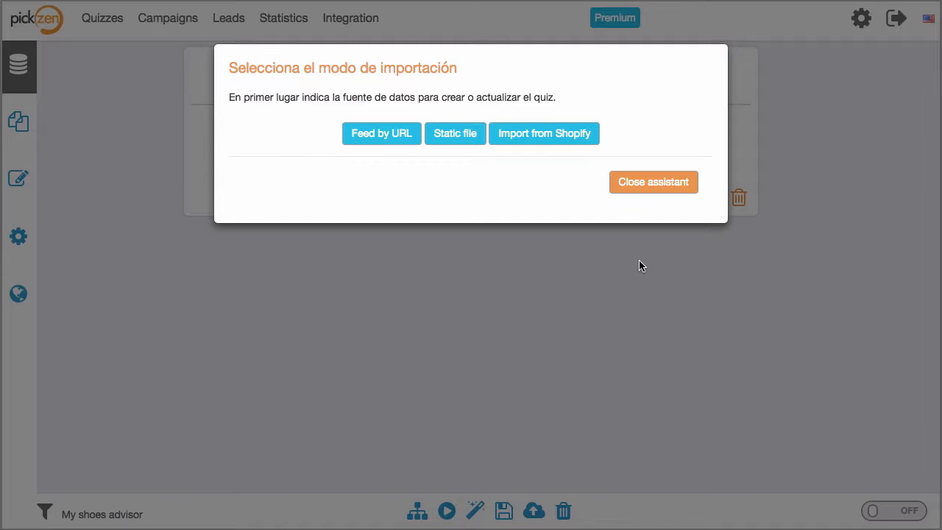
pyautogui.click(558, 147)
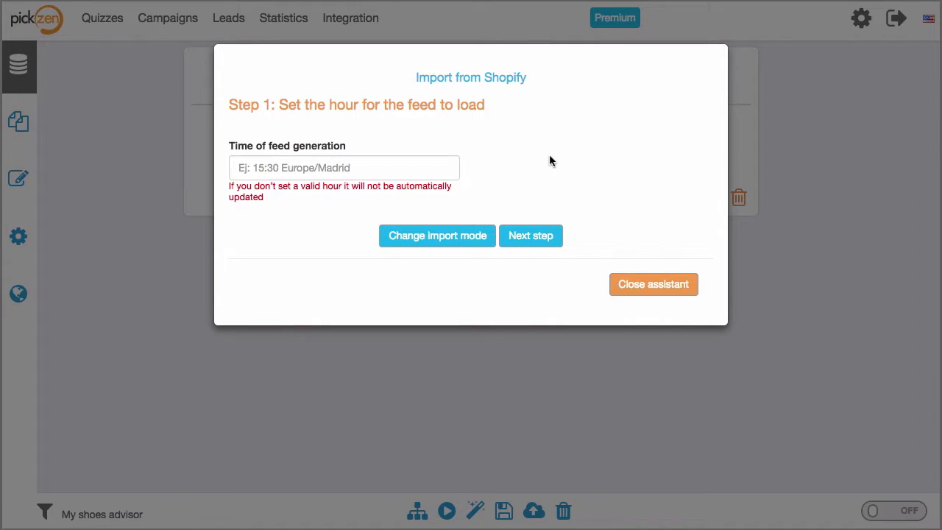
pyautogui.click(543, 235)
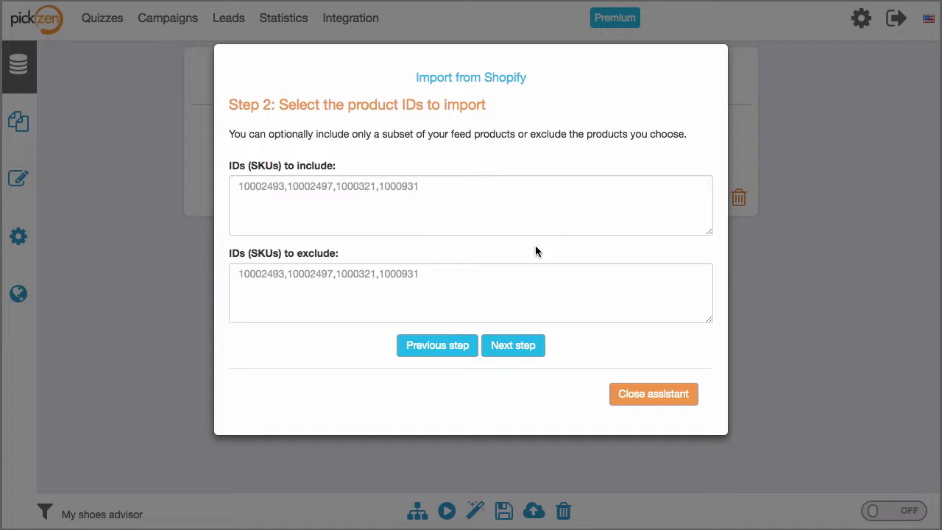
pyautogui.click(527, 347)
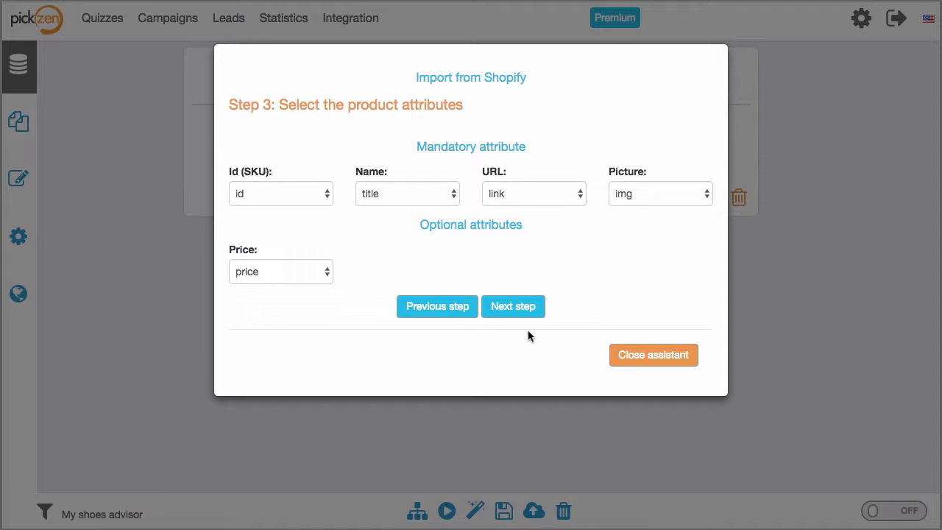
pyautogui.click(527, 311)
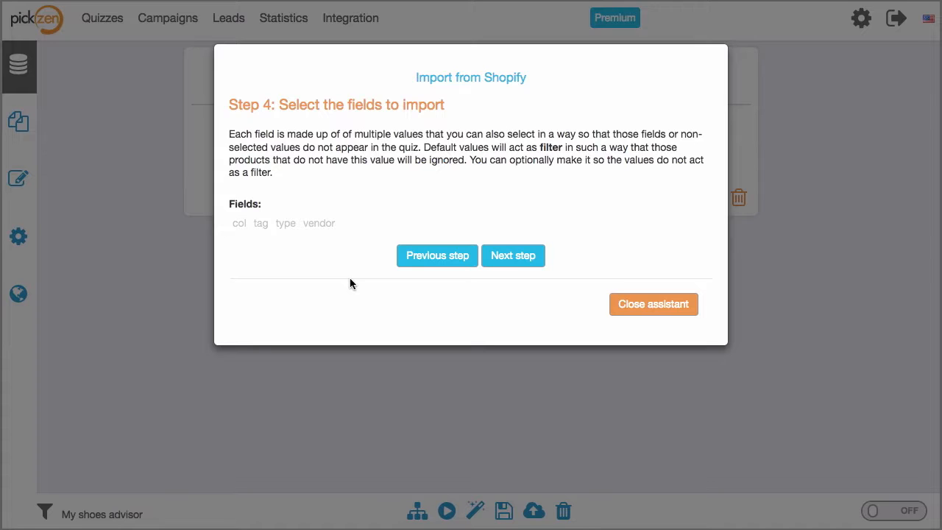
# Include the tag field in the import and add a first question slide with the options comfort and fashion
pyautogui.click(262, 233)
pyautogui.click(509, 260)
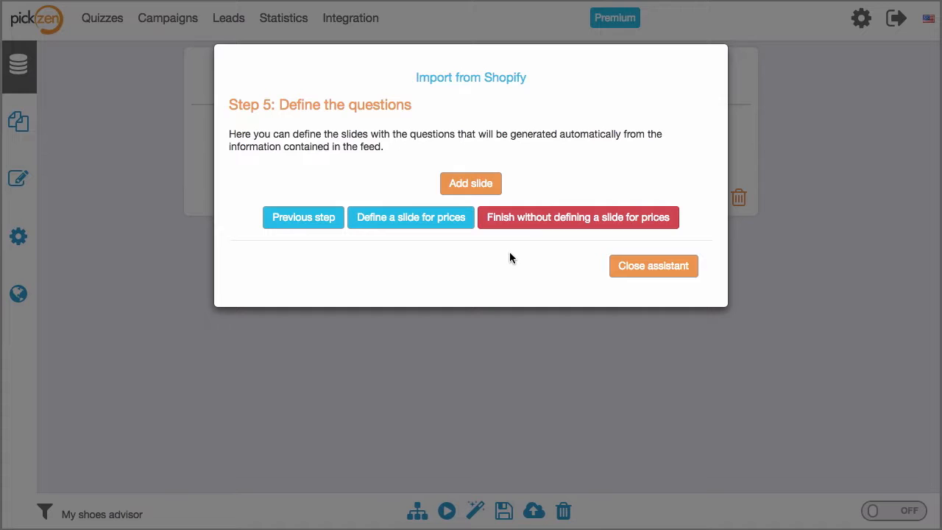
pyautogui.click(473, 188)
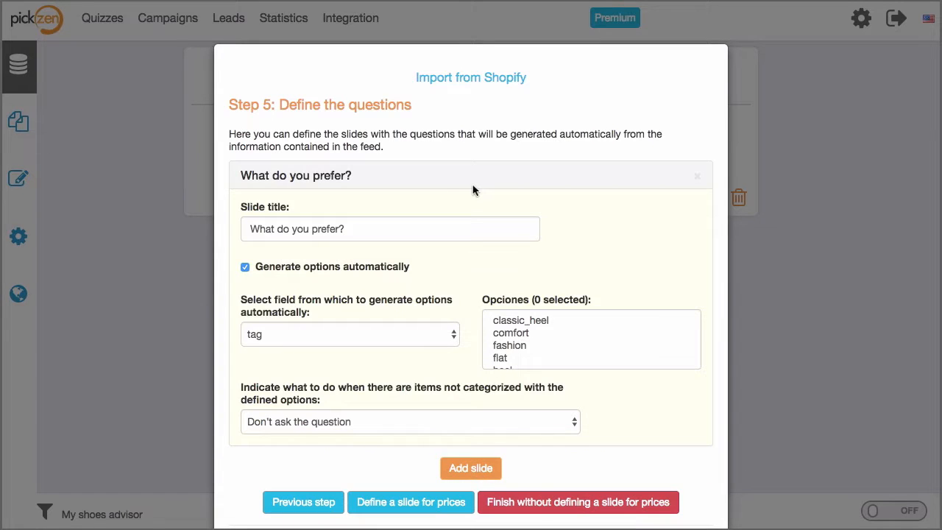
pyautogui.click(509, 335)
pyautogui.keyDown('super'); pyautogui.click(510, 346); pyautogui.keyUp('super')
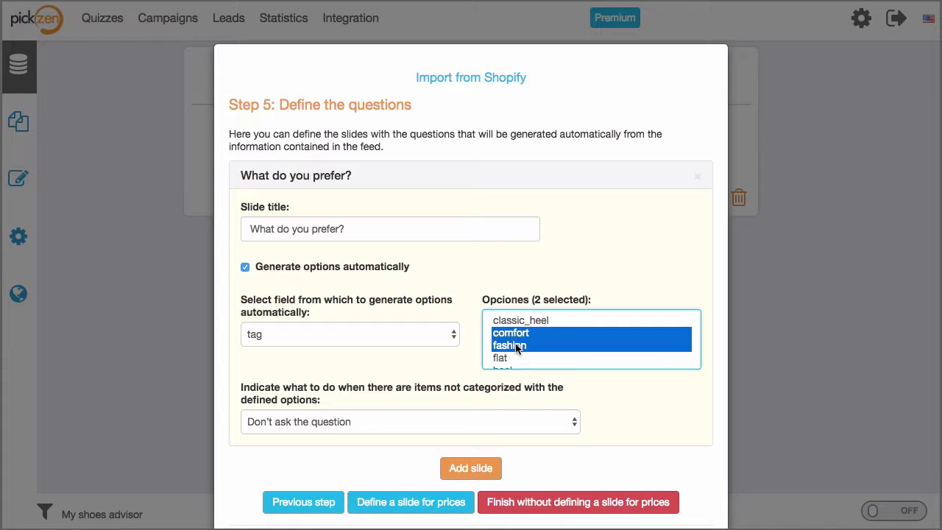
# Add a second question slide generated from the tag field with the options flat and heel
pyautogui.click(470, 469)
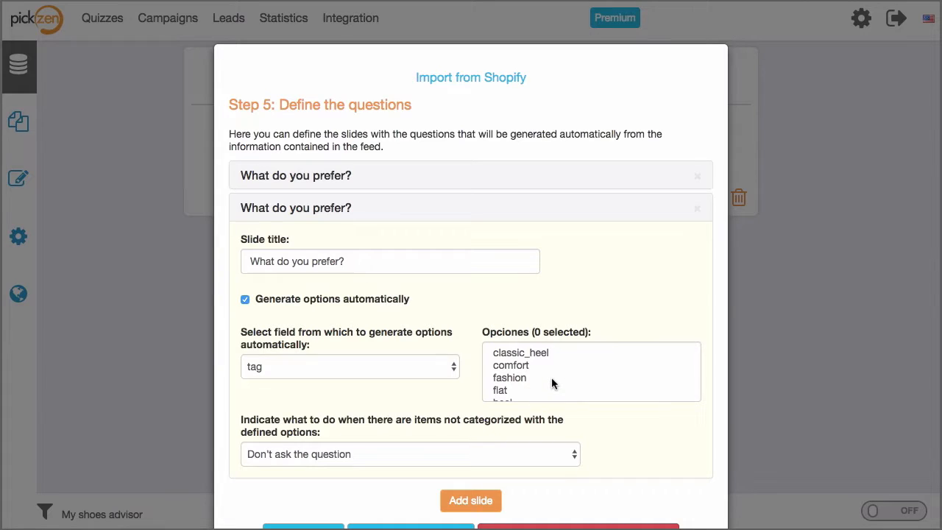
pyautogui.click(501, 390)
pyautogui.scroll(-1, 511, 386)
pyautogui.keyDown('super'); pyautogui.click(511, 386); pyautogui.keyUp('super')
# Add a third question slide generated from the tag field with the options classic_heel and wedge_heel
pyautogui.click(471, 501)
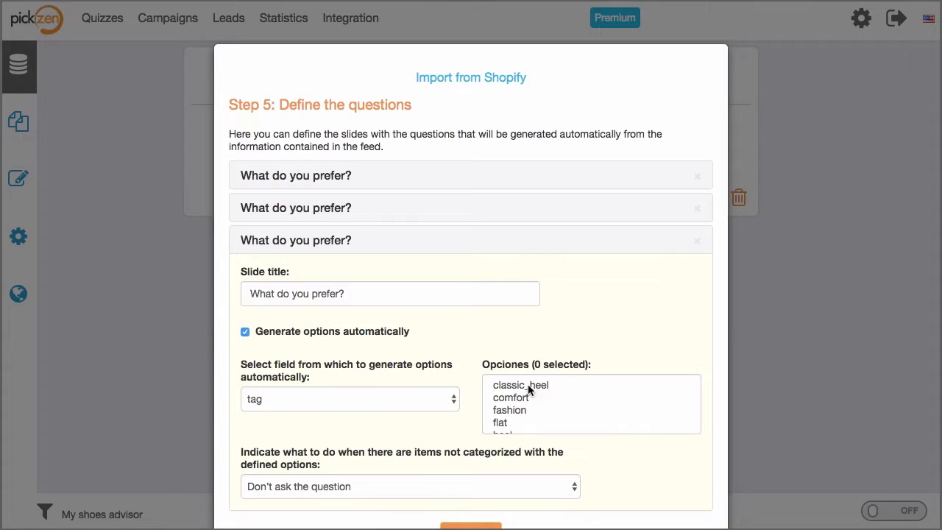
pyautogui.click(539, 385)
pyautogui.scroll(-3, 529, 409)
pyautogui.scroll(-3, 528, 409)
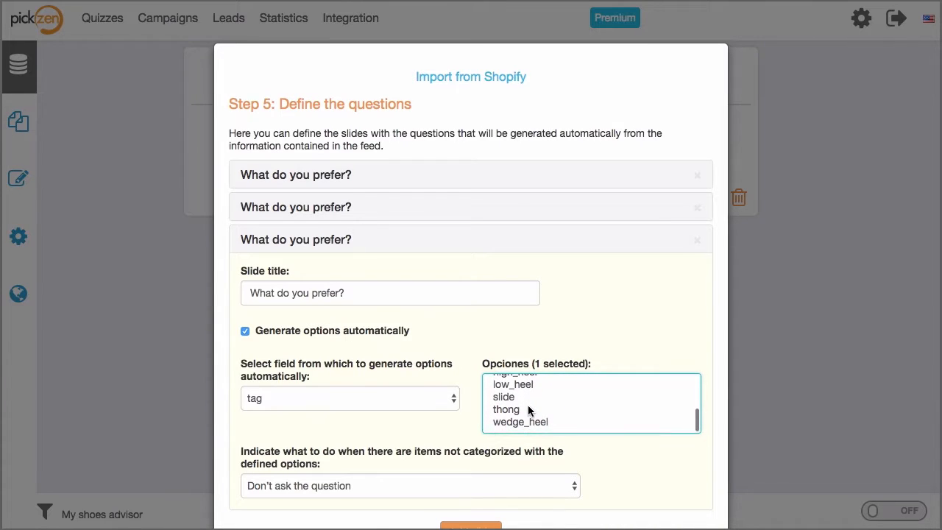
pyautogui.keyDown('super'); pyautogui.click(515, 421); pyautogui.keyUp('super')
pyautogui.scroll(-2, 490, 486)
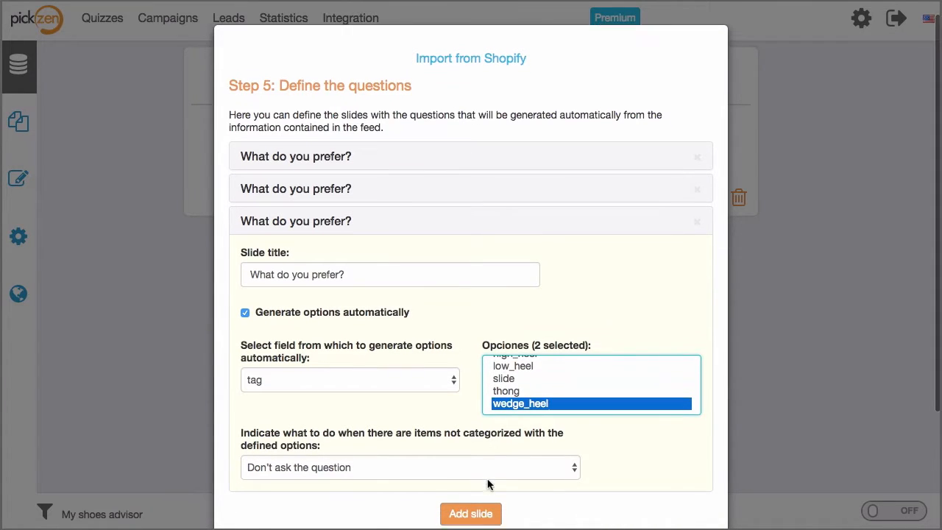
# Add a fourth question slide generated from the tag field with the options high_heel and low_heel
pyautogui.click(479, 499)
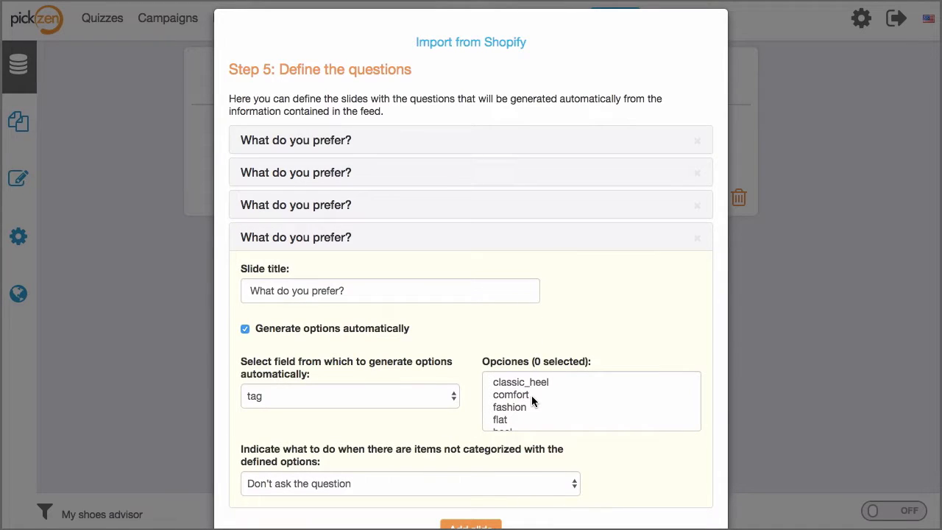
pyautogui.scroll(-3, 532, 401)
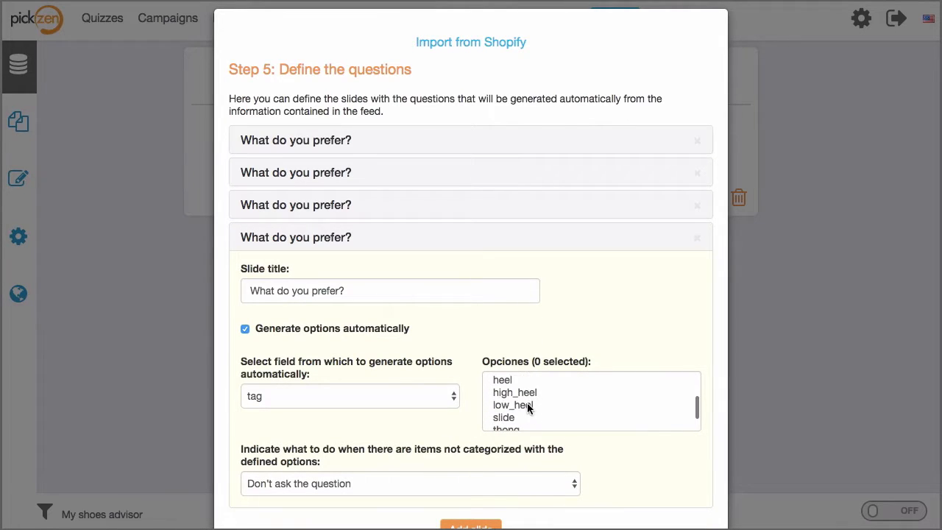
pyautogui.moveTo(515, 392); pyautogui.dragTo(517, 405)
pyautogui.scroll(-1, 460, 454)
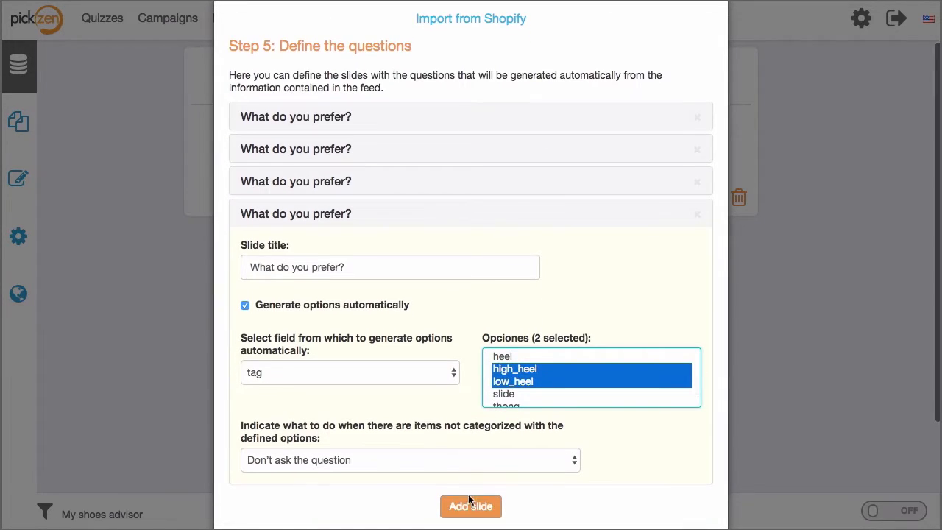
# Add a fifth question slide generated from the tag field with the options slide and thong
pyautogui.click(470, 500)
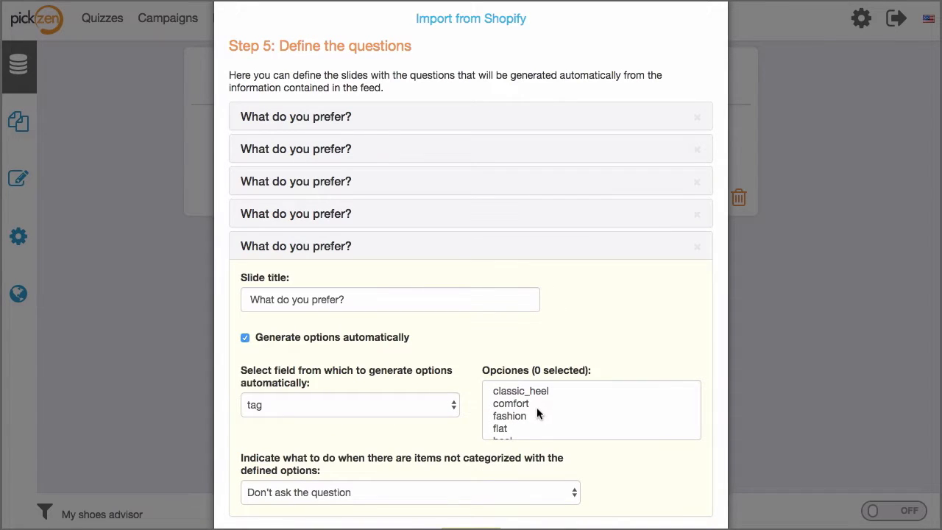
pyautogui.scroll(-3, 537, 414)
pyautogui.click(524, 413)
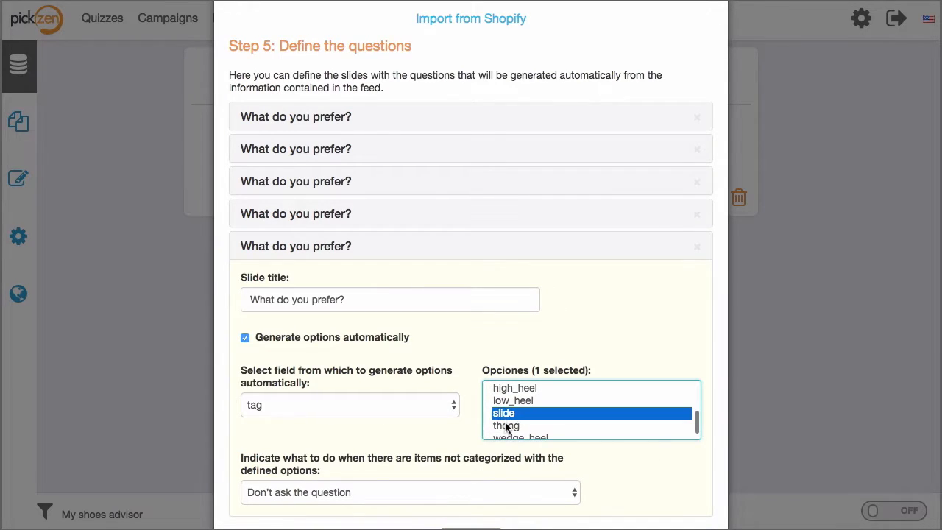
pyautogui.keyDown('super'); pyautogui.click(505, 425); pyautogui.keyUp('super')
pyautogui.scroll(-2, 530, 427)
# Add a sixth slide without selecting options and finish the import without defining a slide for prices
pyautogui.click(476, 502)
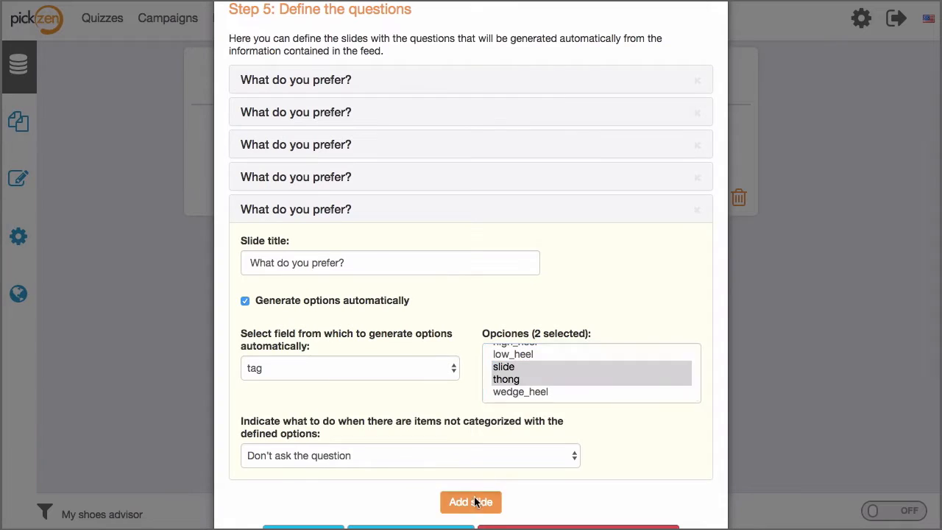
pyautogui.scroll(-2, 475, 427)
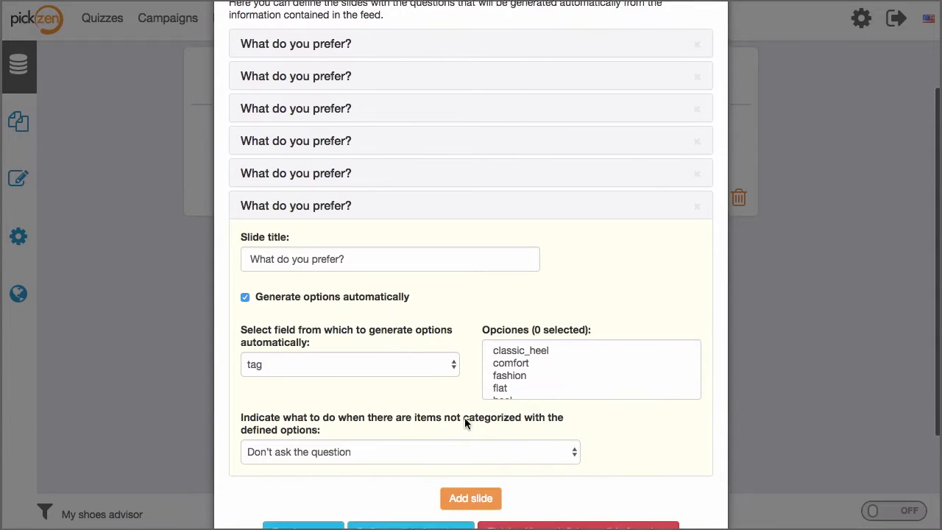
pyautogui.scroll(-3, 465, 417)
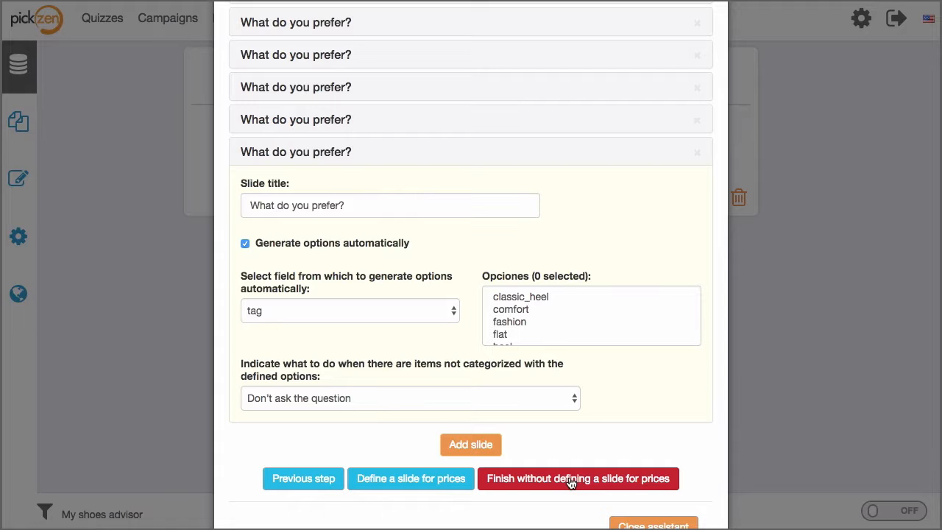
pyautogui.click(570, 480)
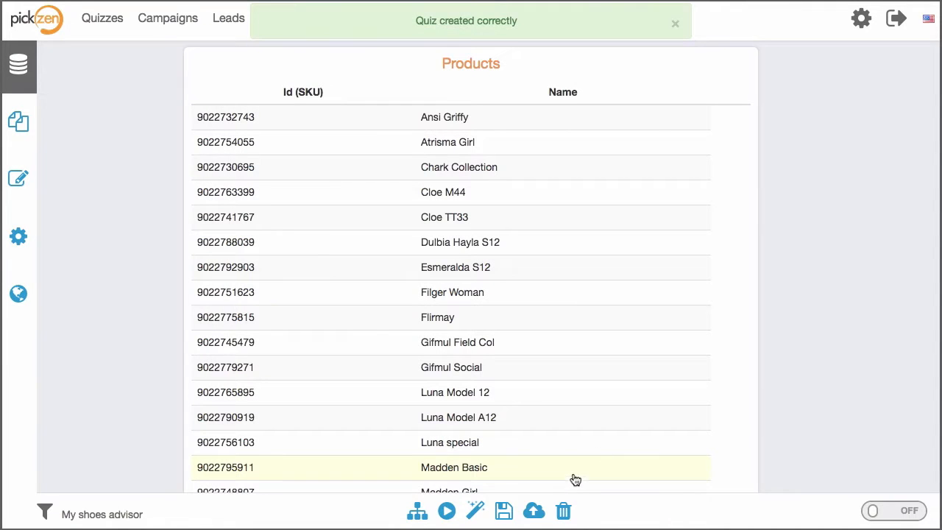
pyautogui.click(676, 26)
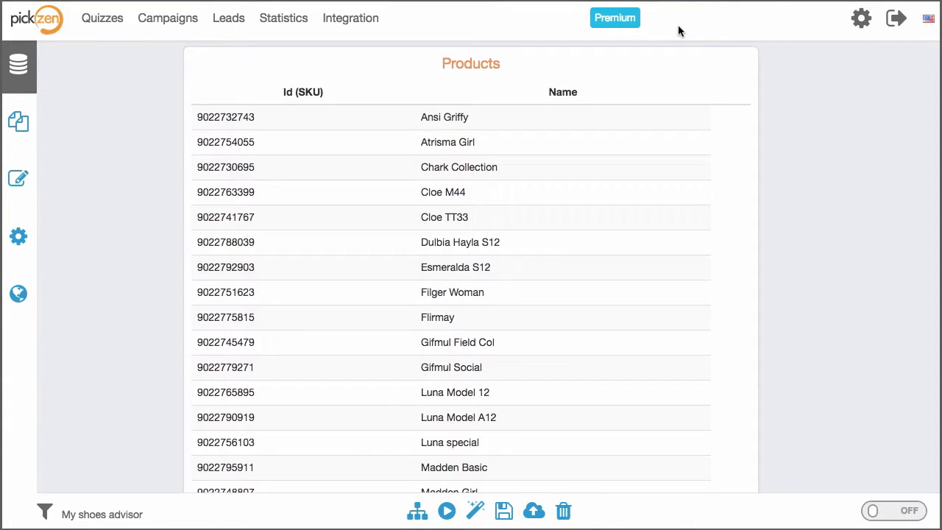
# Review the details and assigned answers of the first four imported products, starting with Ansi Griffy, and close the product editor
pyautogui.click(460, 119)
pyautogui.scroll(-2, 490, 213)
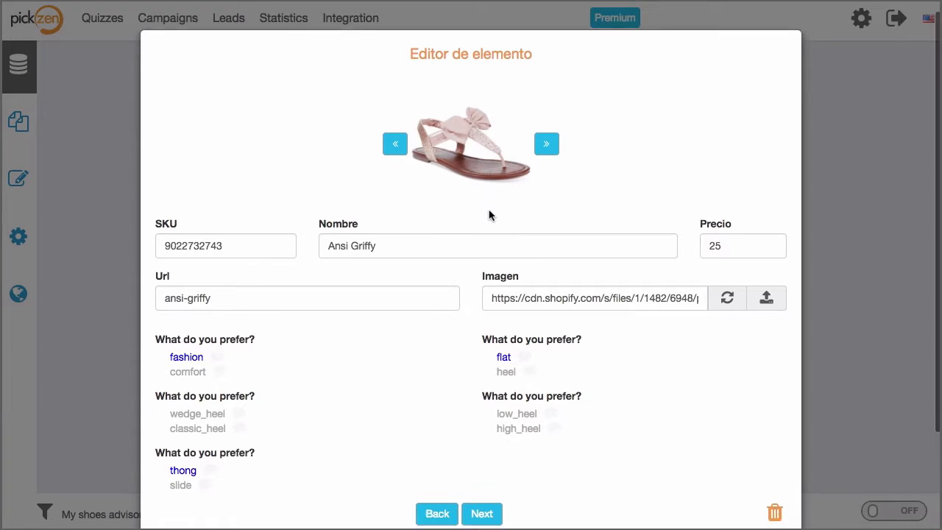
pyautogui.click(555, 115)
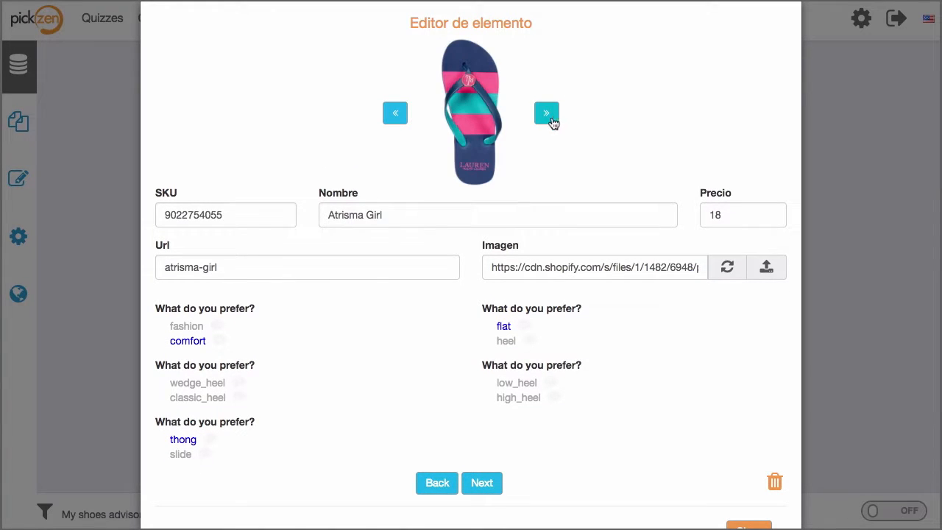
pyautogui.click(551, 118)
pyautogui.click(549, 116)
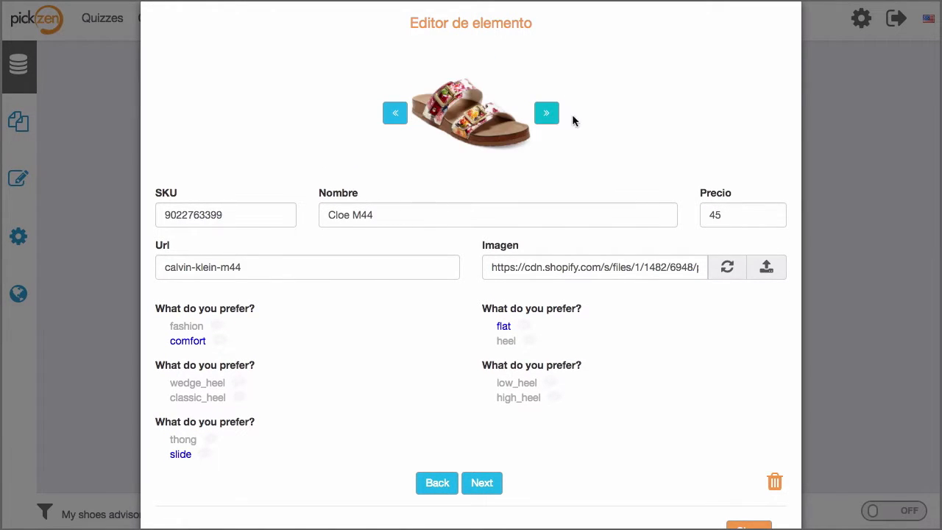
pyautogui.scroll(-1, 736, 405)
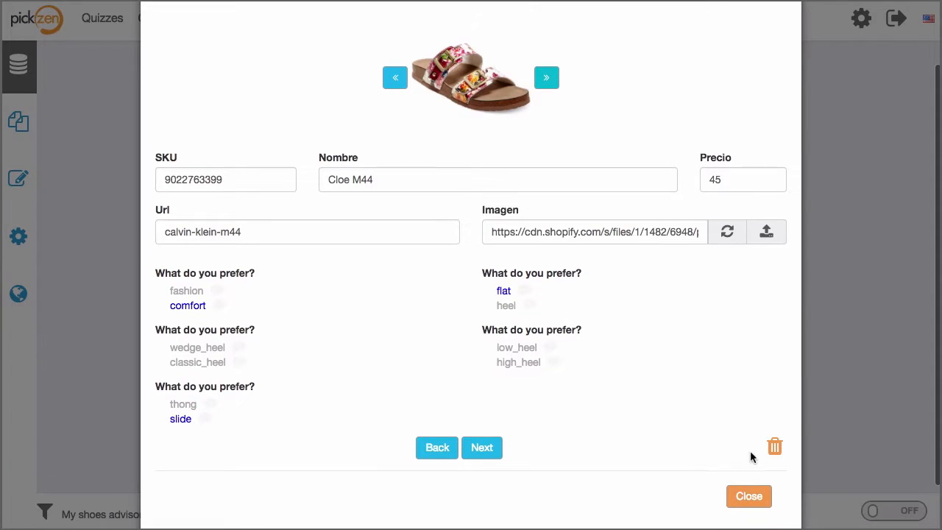
pyautogui.click(749, 497)
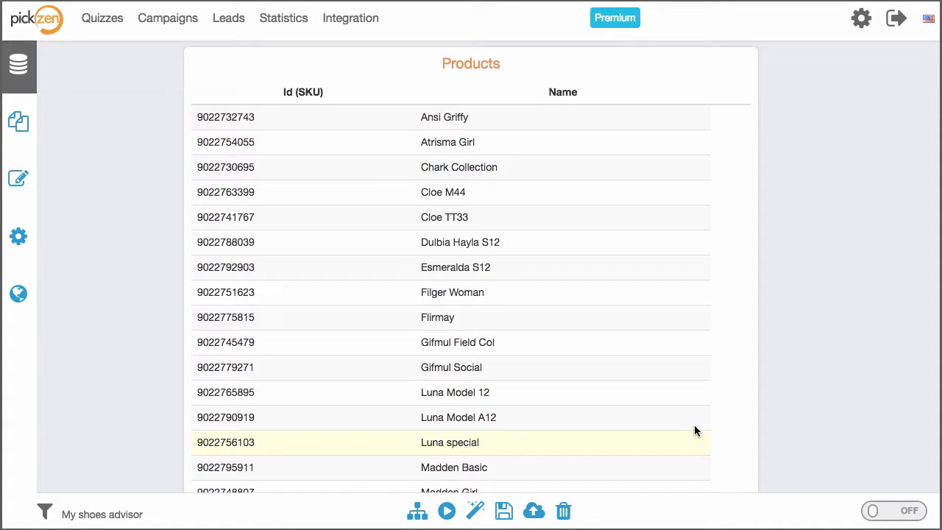
# Examine the quiz's decision tree, expanding the flat and fashion branch to read its final recommendations, and close the tree view
pyautogui.click(418, 511)
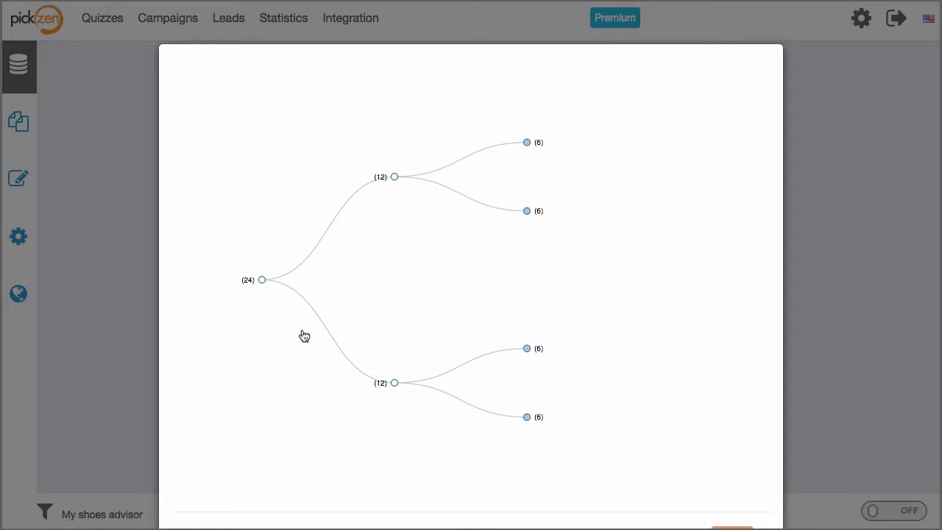
pyautogui.moveTo(264, 284)
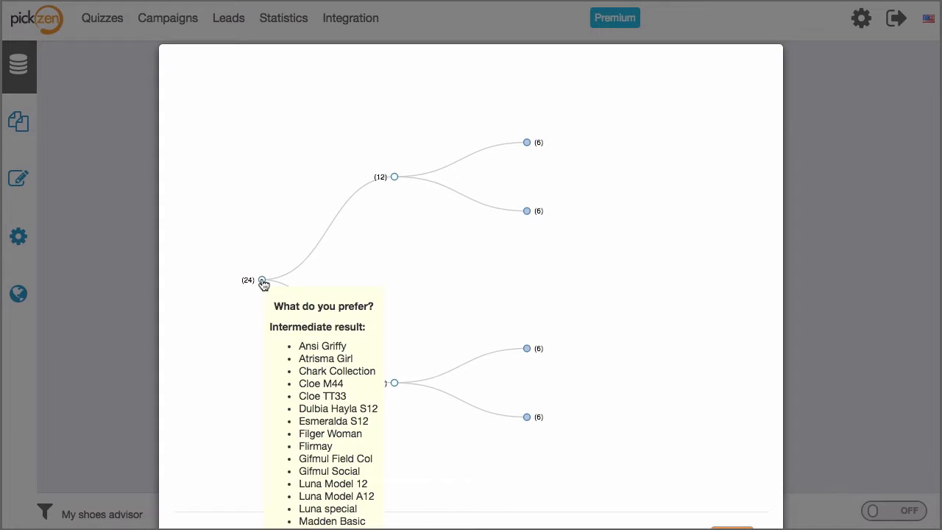
pyautogui.moveTo(397, 182)
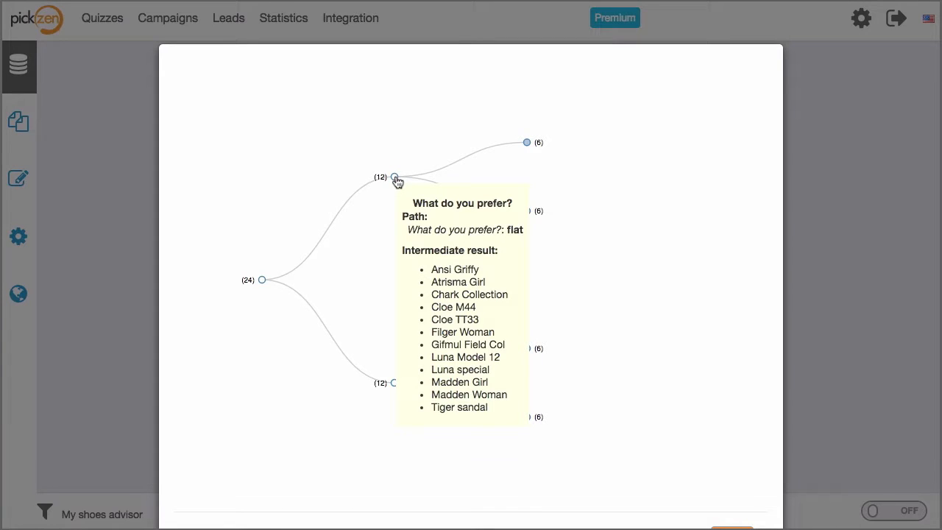
pyautogui.click(531, 143)
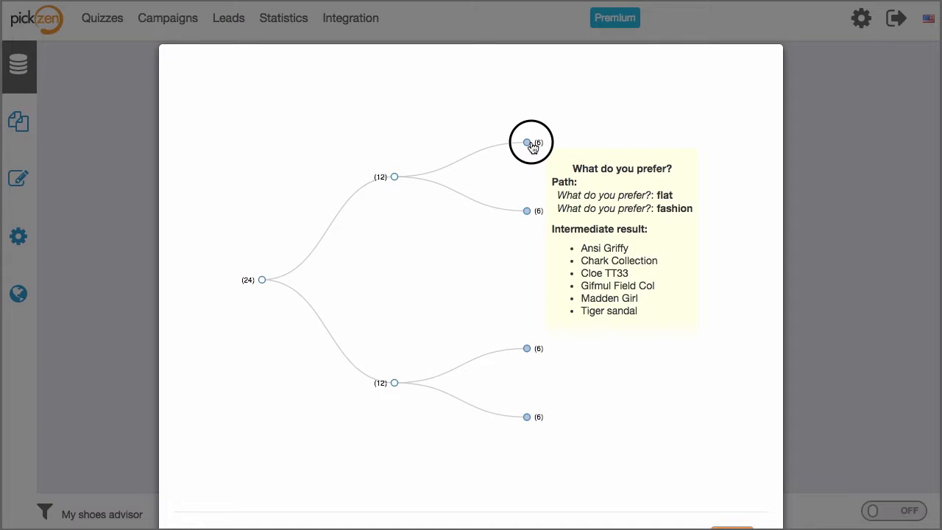
pyautogui.moveTo(660, 142)
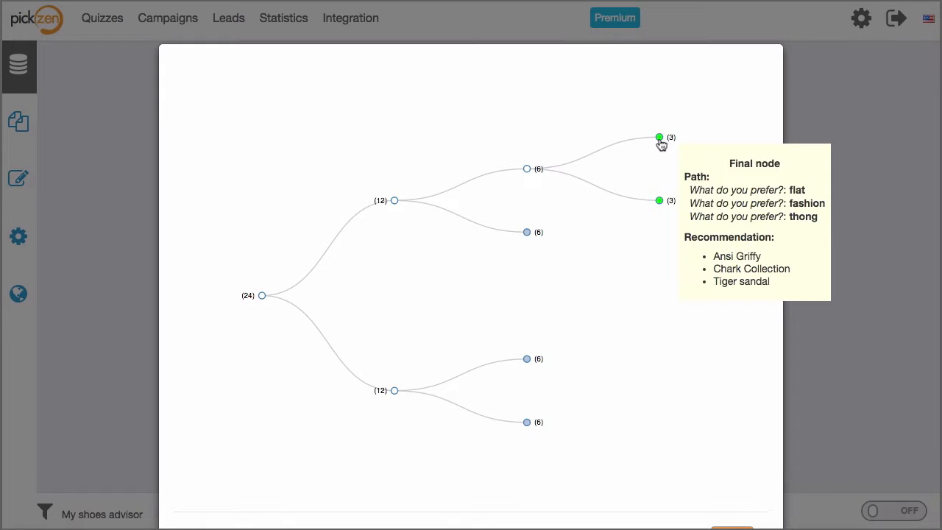
pyautogui.moveTo(662, 206)
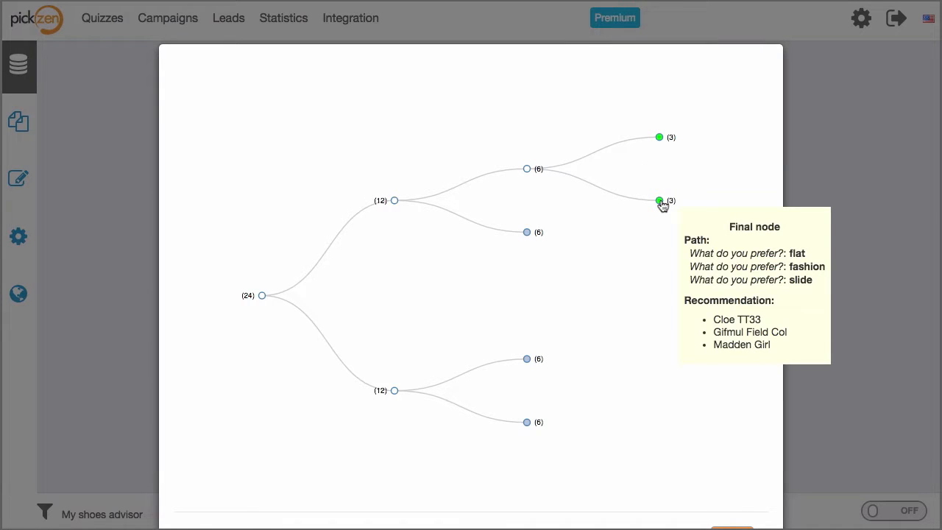
pyautogui.scroll(-2, 810, 402)
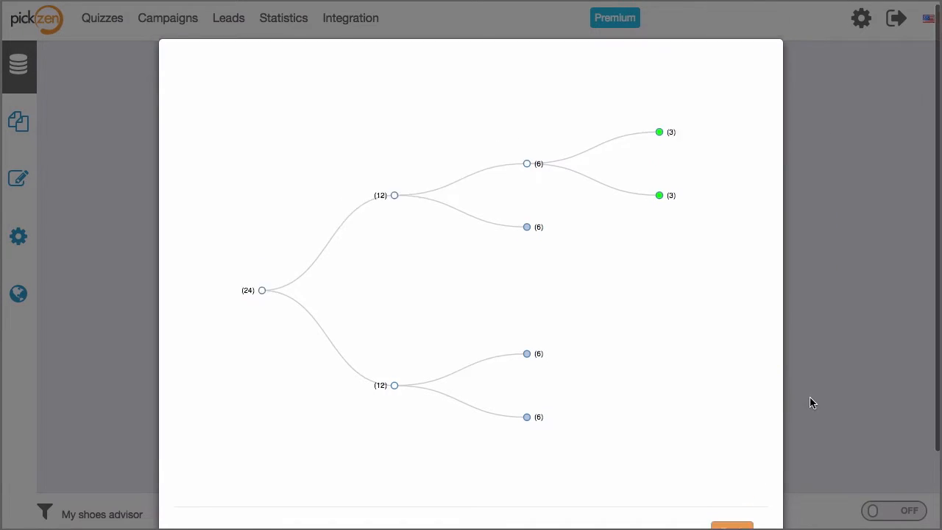
pyautogui.click(727, 488)
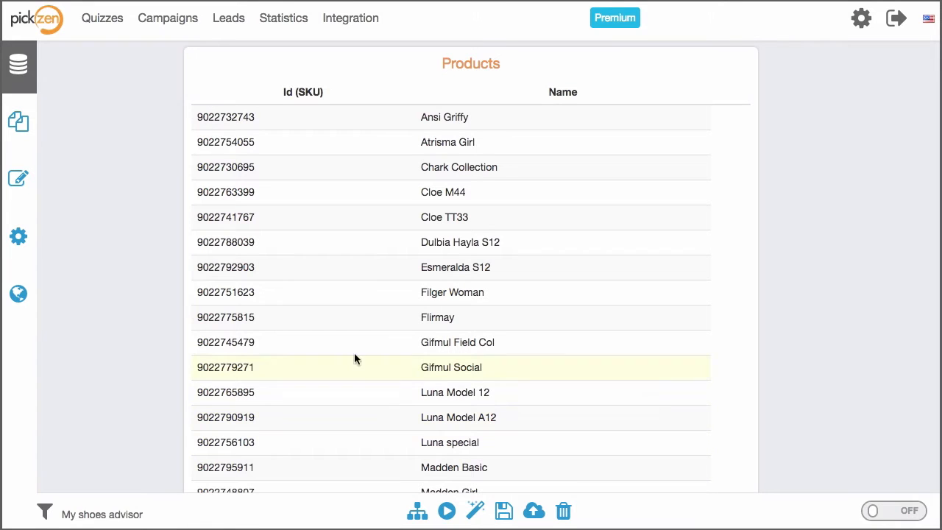
# Delete the untitled first slide and reword the fashion and comfort slide's question as "Do you prefer Fashion or Comfort?"
pyautogui.click(26, 133)
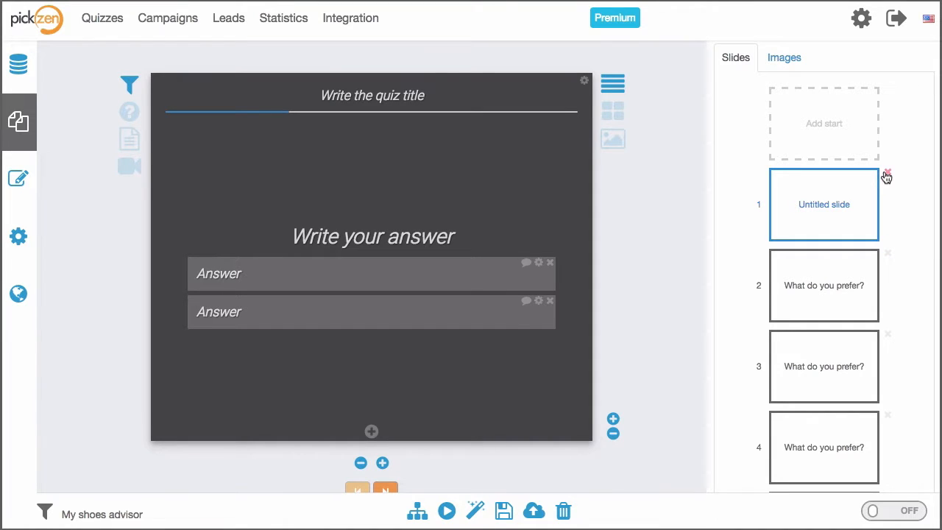
pyautogui.click(886, 175)
pyautogui.click(333, 243)
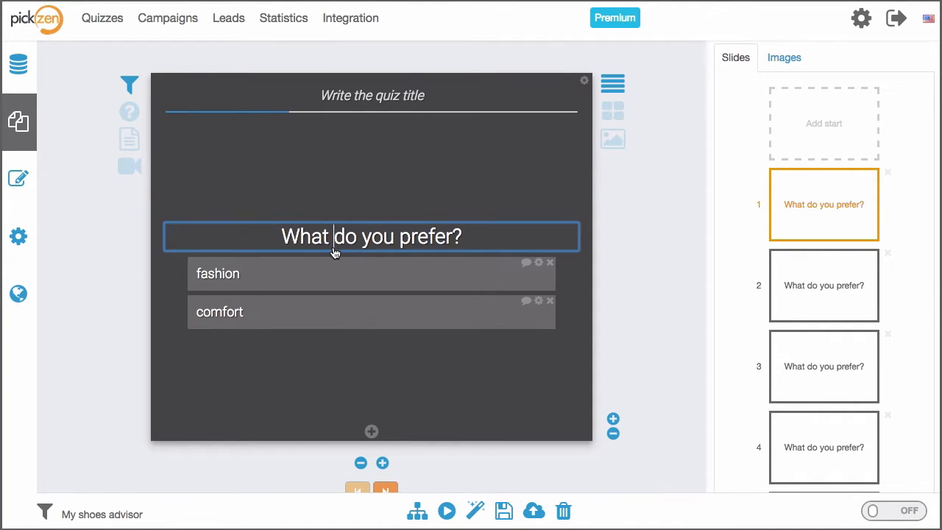
pyautogui.press('Delete')
pyautogui.press('BackSpace')
pyautogui.press('BackSpace')
pyautogui.press('BackSpace')
pyautogui.press('BackSpace')
pyautogui.press('BackSpace')
pyautogui.write('D')
pyautogui.press('End')
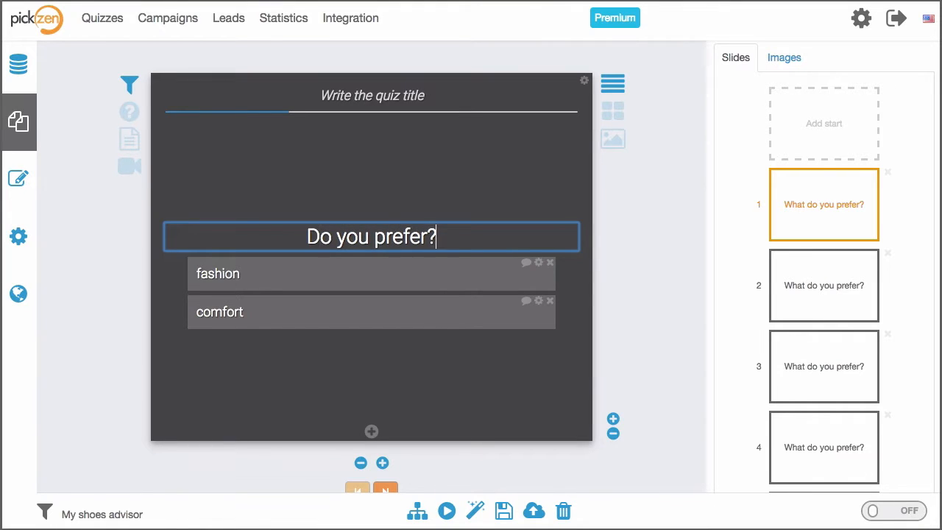
pyautogui.write('Fash')
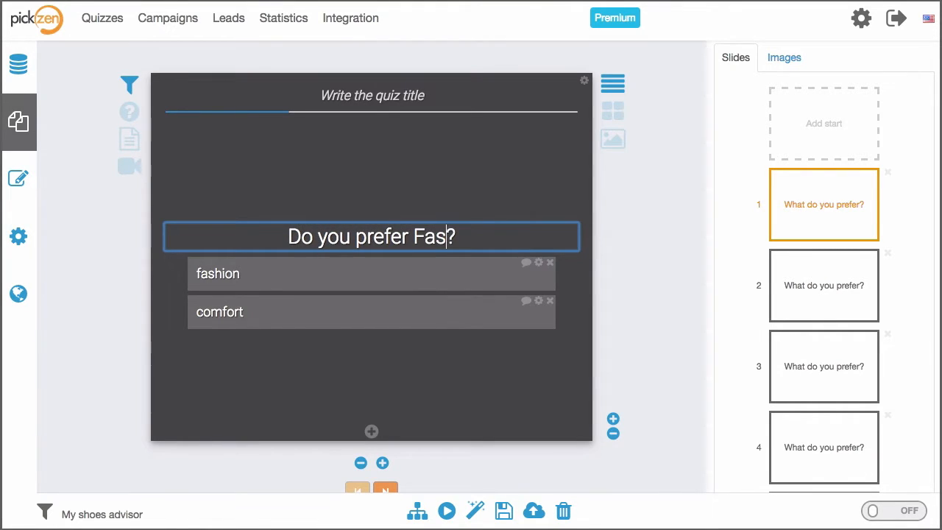
pyautogui.write('ion or ')
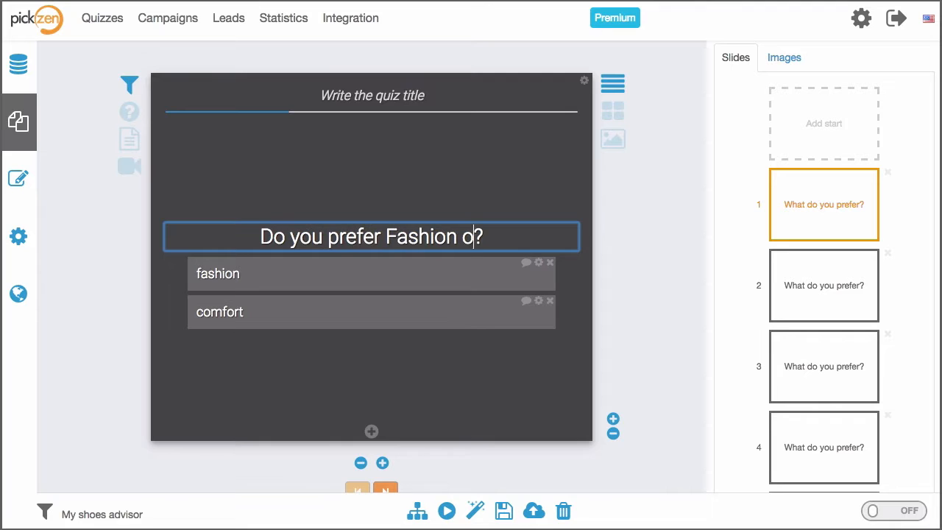
pyautogui.write('Comfort')
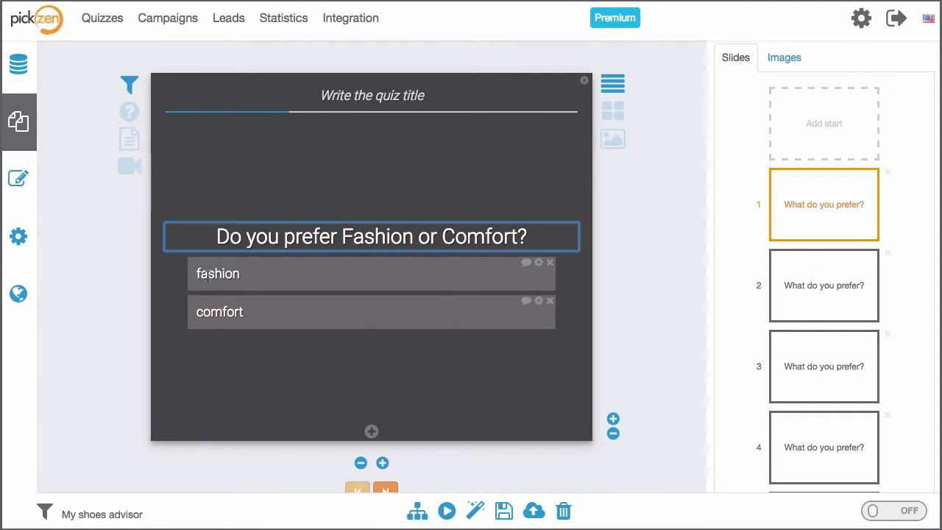
# Capitalize the first slide's two answers as "Fashion" and "Comfort"
pyautogui.click(201, 274)
pyautogui.press('BackSpace')
pyautogui.write('F')
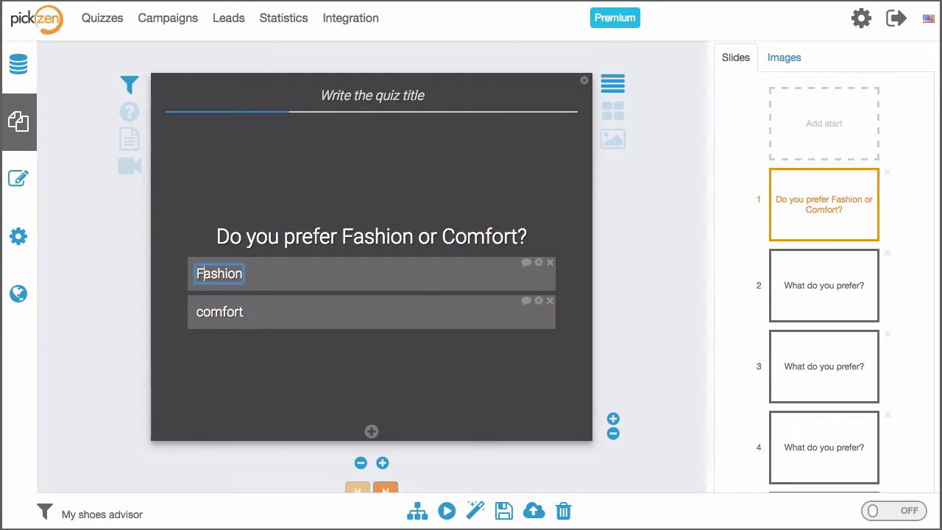
pyautogui.click(202, 317)
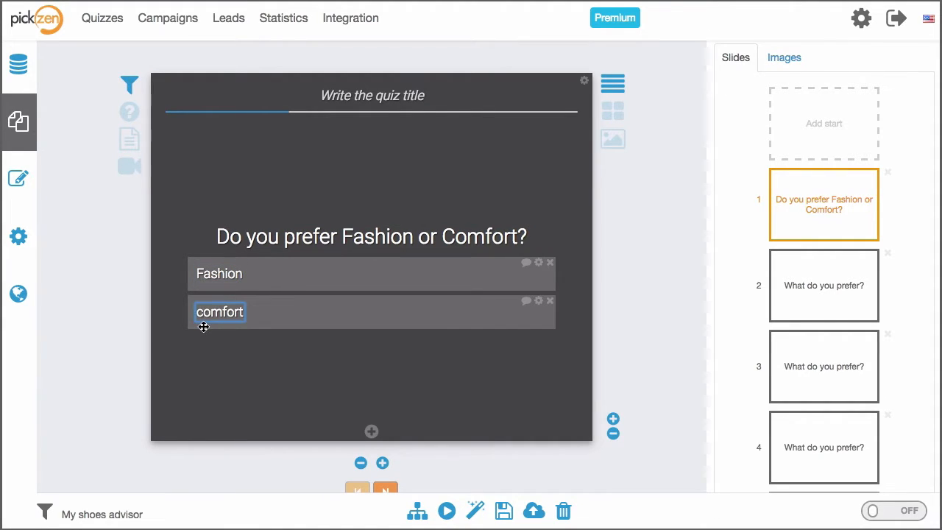
pyautogui.press('BackSpace')
pyautogui.write('C')
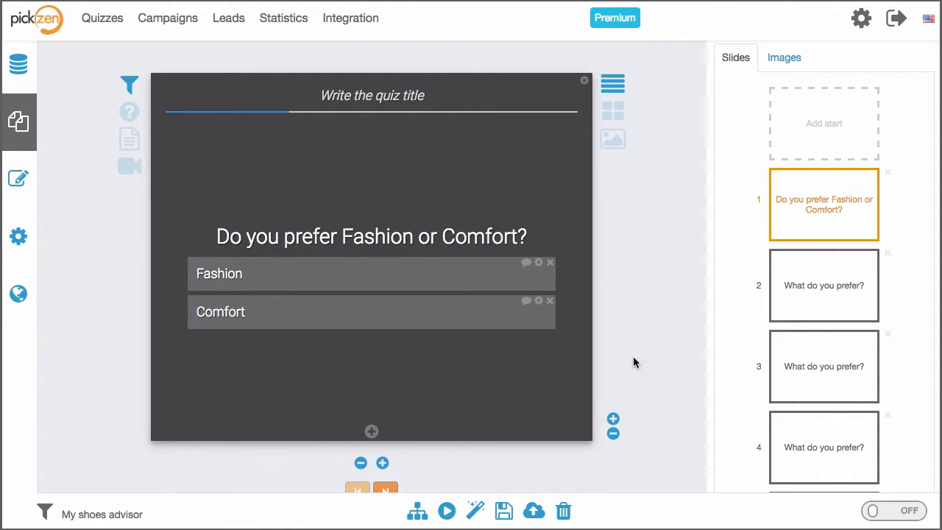
# Switch the Fashion or Comfort slide to image answers and enable the Smart image option for it
pyautogui.click(618, 142)
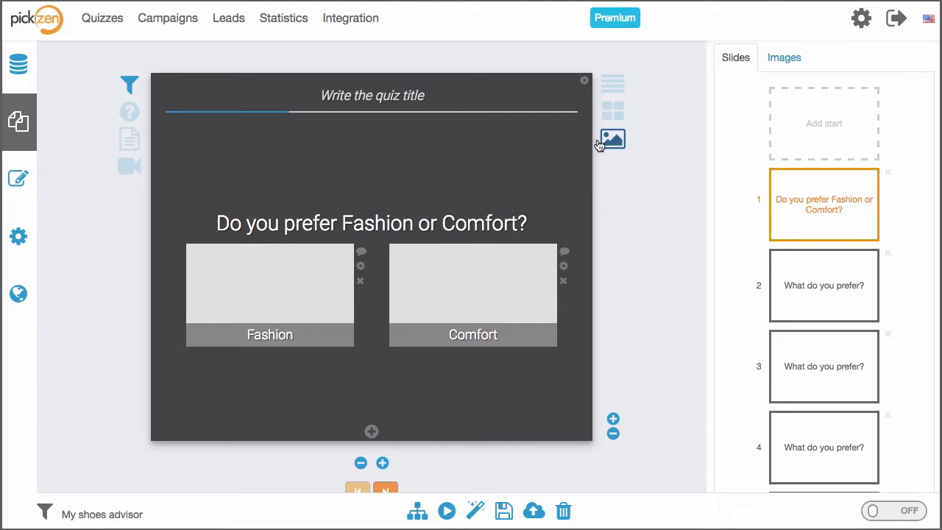
pyautogui.click(584, 80)
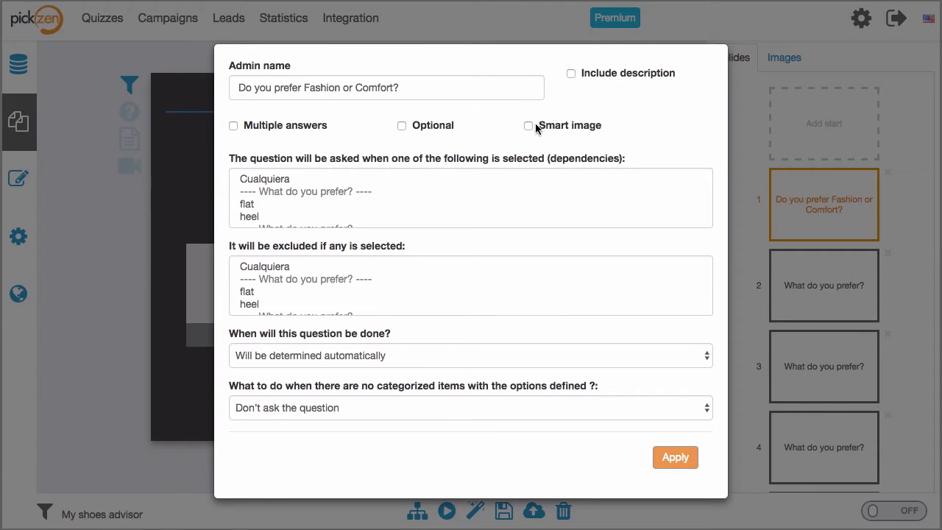
pyautogui.click(529, 126)
pyautogui.click(673, 457)
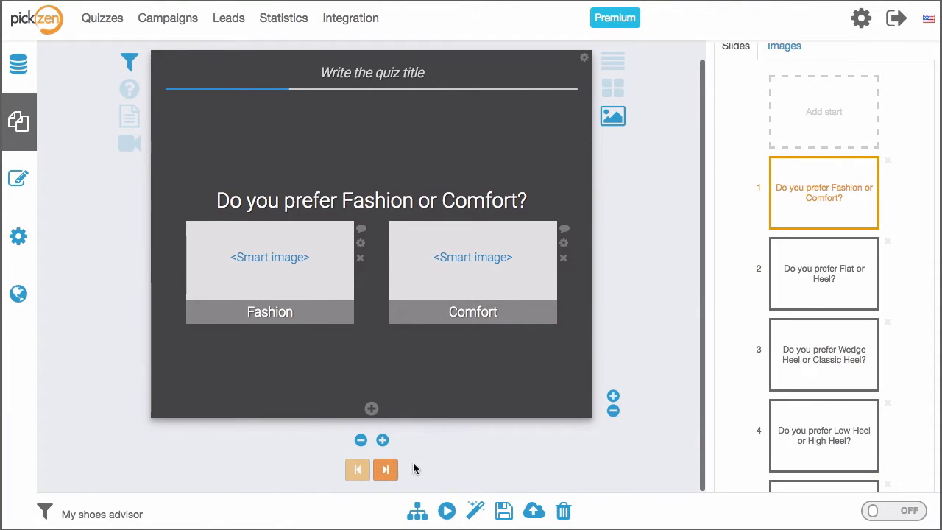
# Review the remaining question slides up to "Do you prefer Thong or Slide?" and check the slide list
pyautogui.click(390, 472)
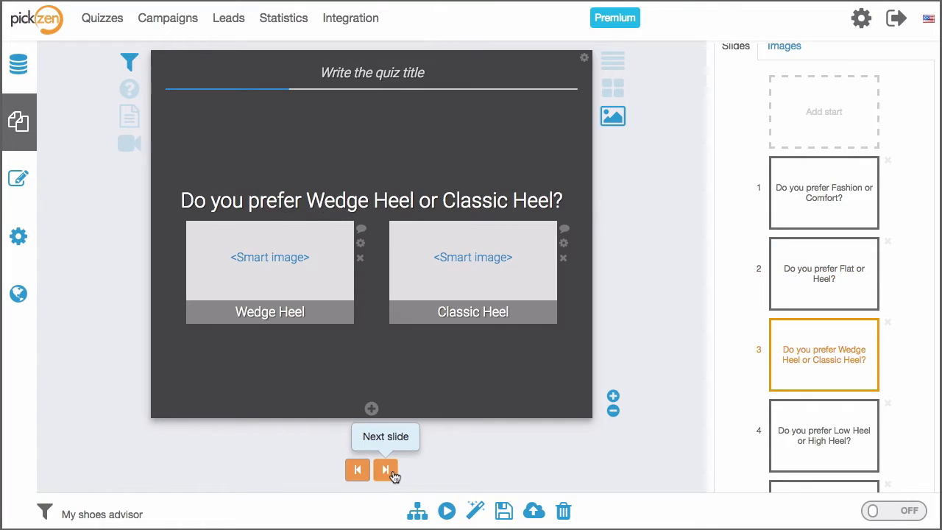
pyautogui.click(387, 471)
pyautogui.click(386, 471)
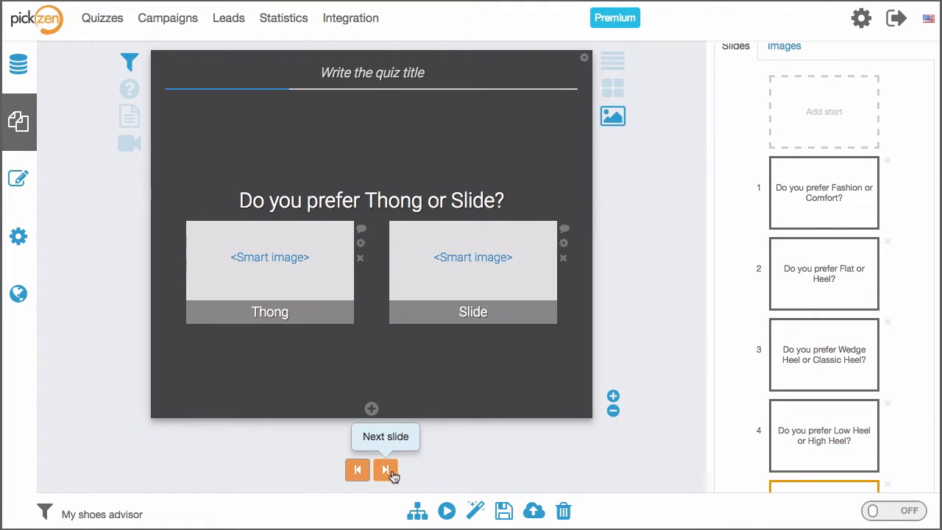
pyautogui.scroll(-2, 776, 415)
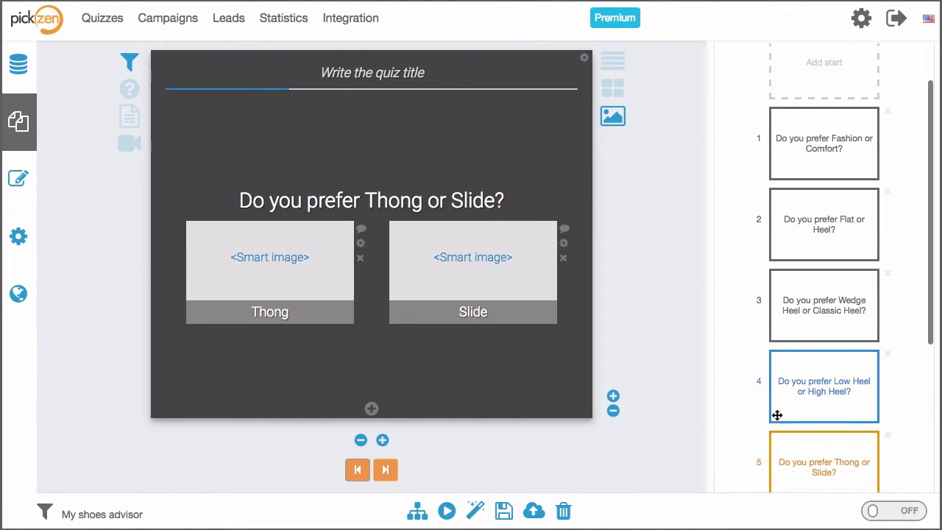
pyautogui.scroll(2, 777, 415)
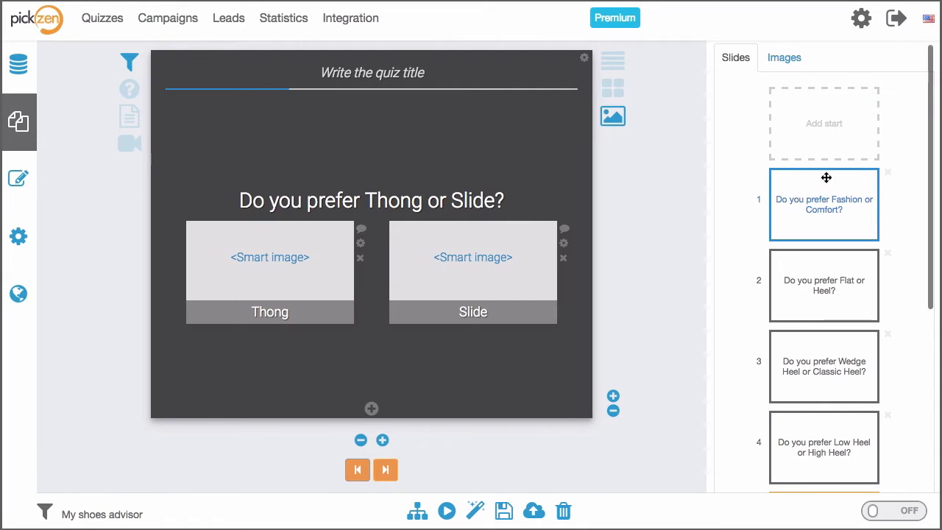
# Add a start slide with the title "Find your perfect shoes"
pyautogui.click(823, 131)
pyautogui.click(371, 213)
pyautogui.write('F')
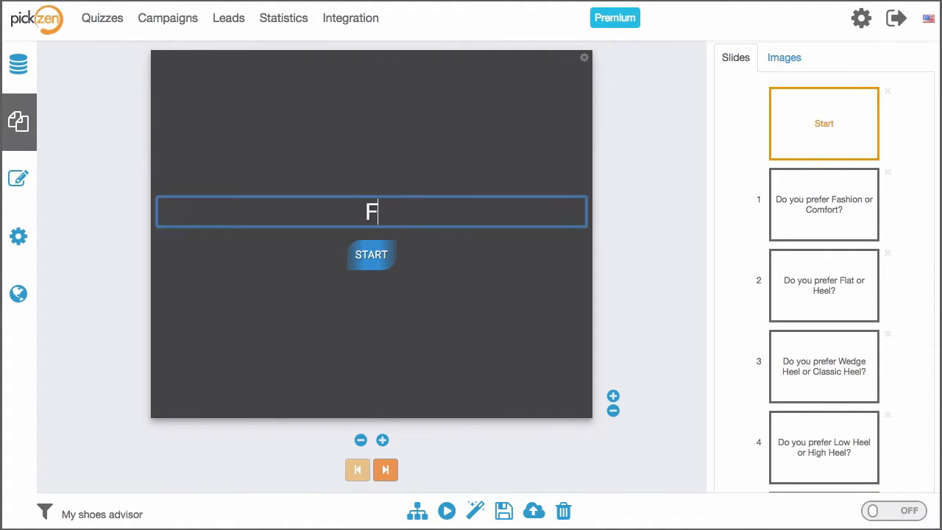
pyautogui.write('ind your')
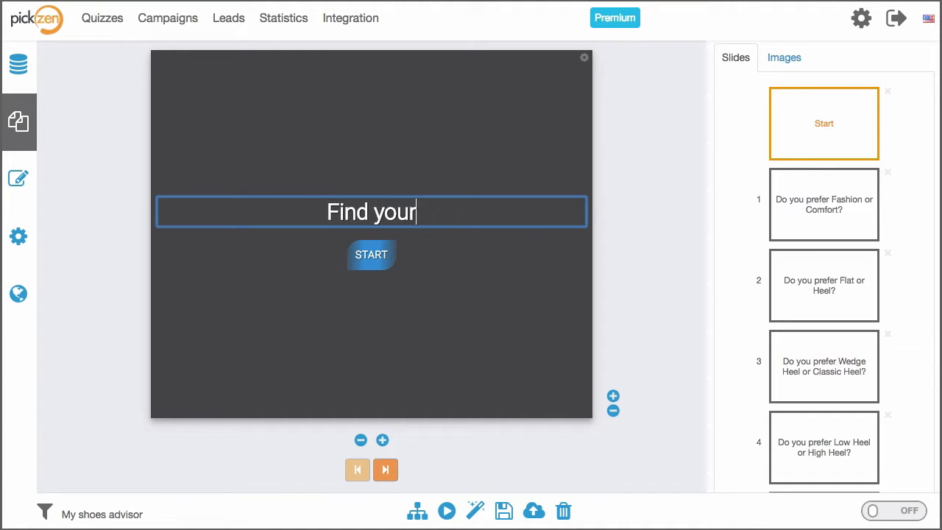
pyautogui.write(' perfect s')
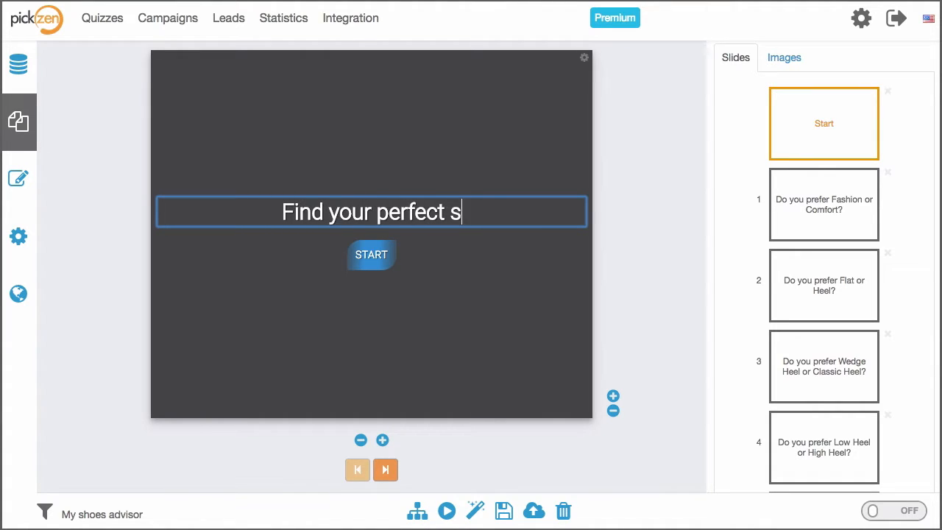
pyautogui.write('hoes')
pyautogui.click(639, 292)
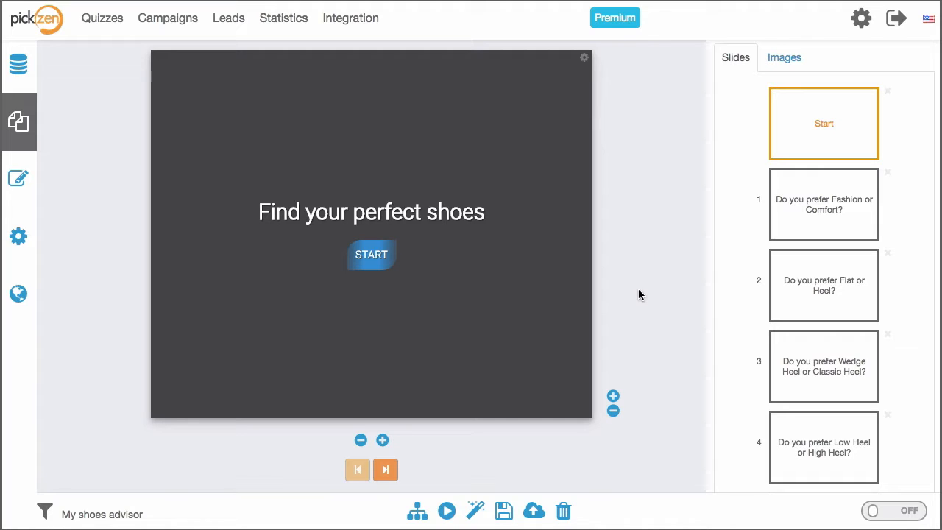
# Upload the image back.jpg from the demos folder and apply it as the start slide's background
pyautogui.click(793, 59)
pyautogui.click(810, 102)
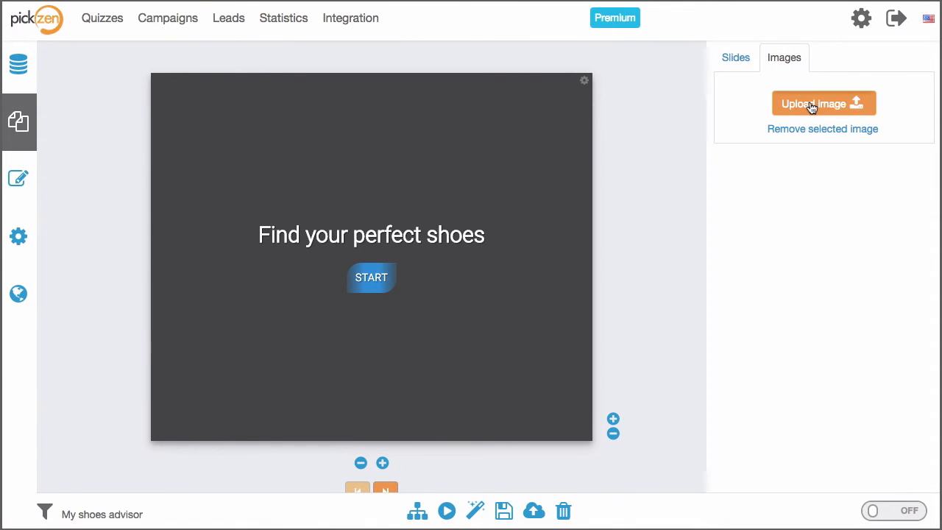
pyautogui.click(556, 54)
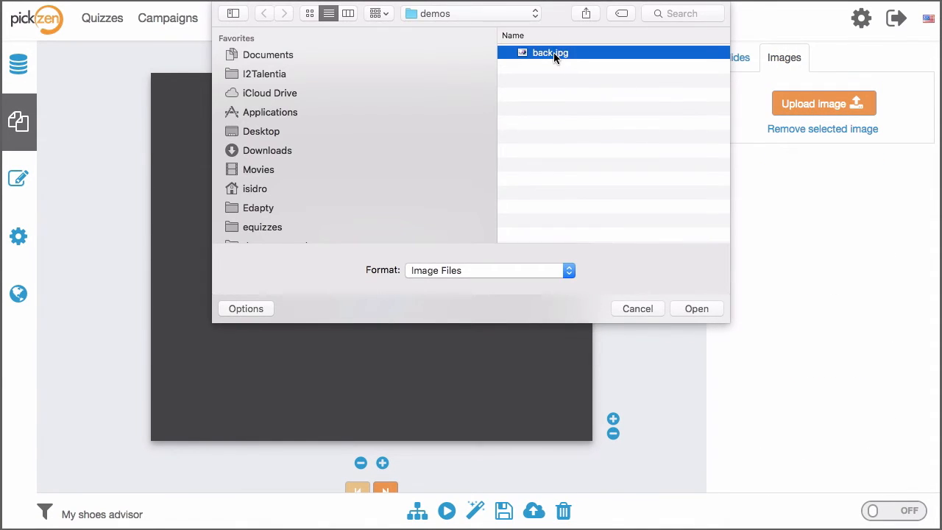
pyautogui.click(688, 312)
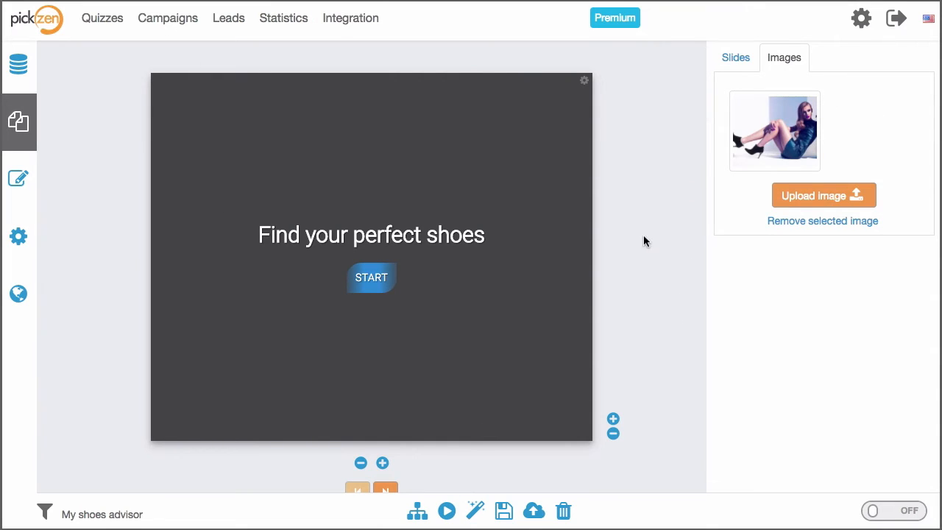
pyautogui.click(772, 140)
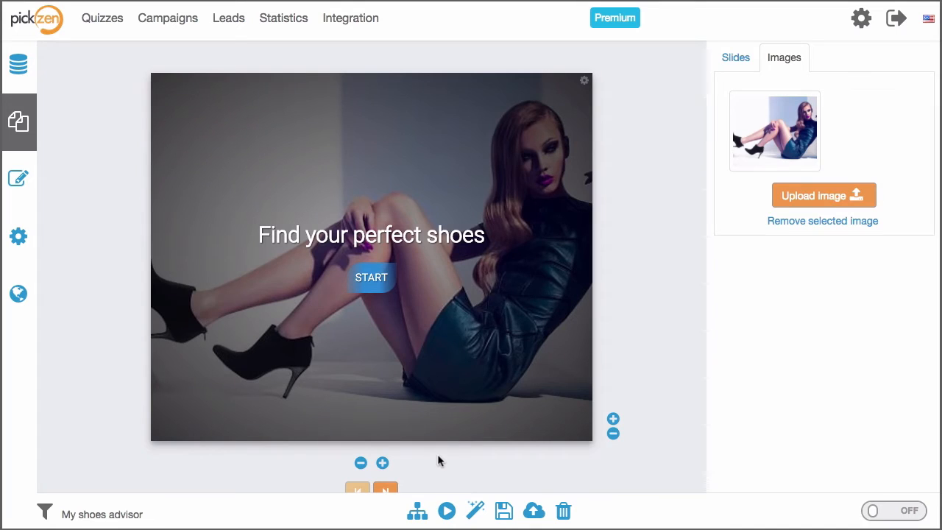
# Apply the uploaded shoe photo as background to the Fashion or Comfort, Flat or Heel, and Wedge Heel or Classic Heel slides
pyautogui.scroll(-1, 438, 460)
pyautogui.click(386, 468)
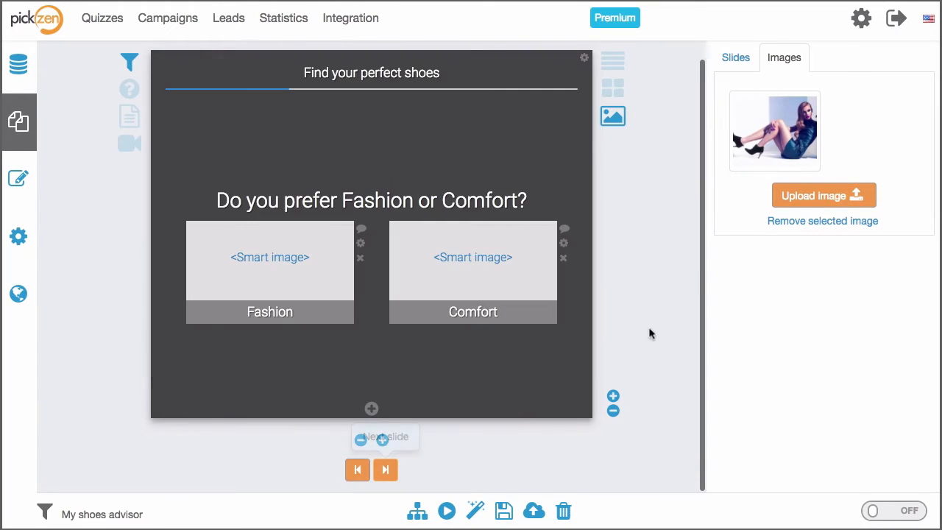
pyautogui.click(793, 125)
pyautogui.click(385, 468)
pyautogui.click(761, 131)
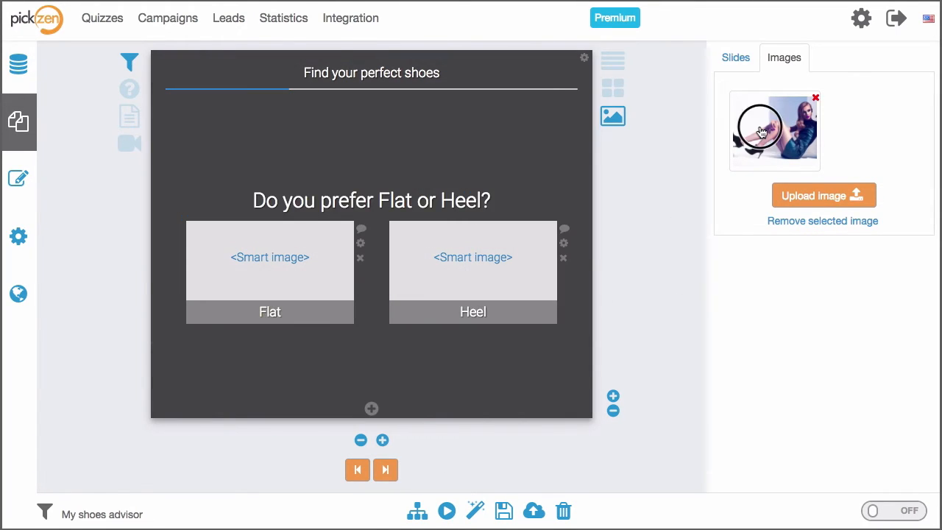
pyautogui.click(385, 469)
pyautogui.click(771, 140)
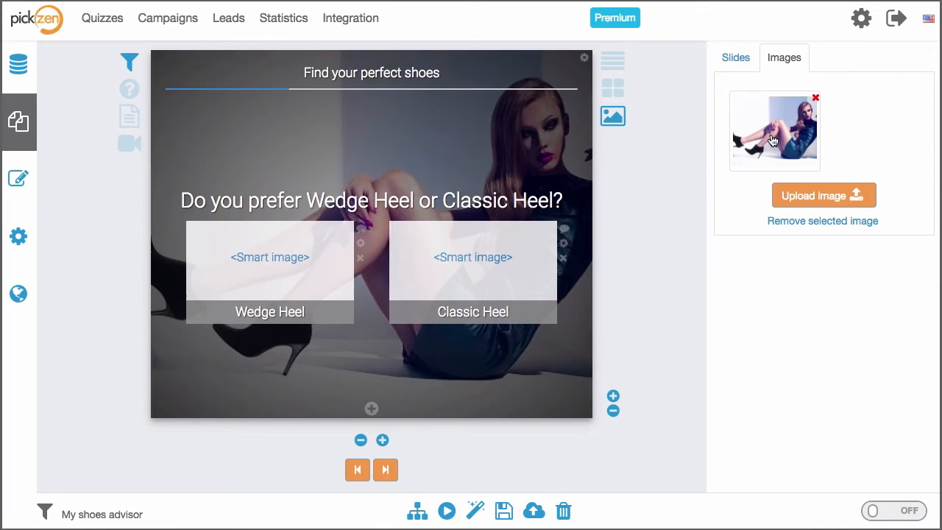
# Apply the same background photo to the Low Heel or High Heel, Thong or Slide, and recommendation slides, and bring back the slide list
pyautogui.click(385, 469)
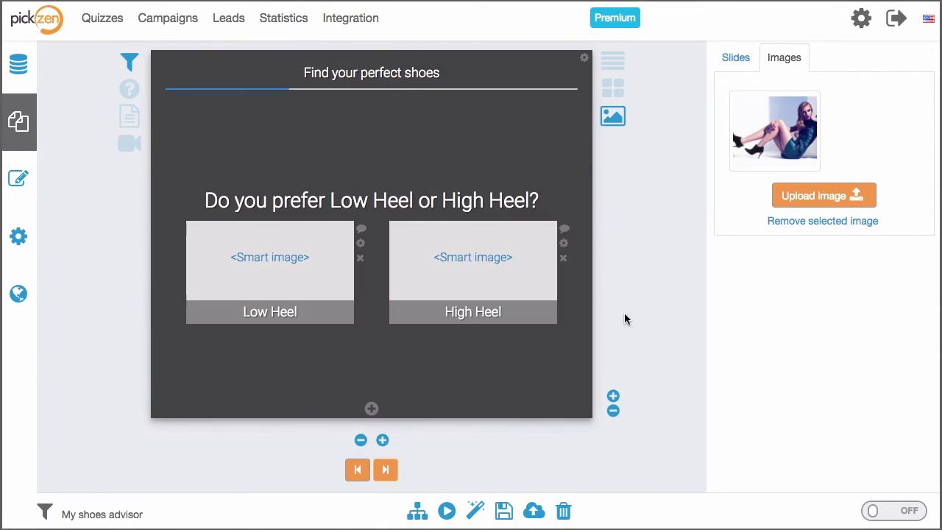
pyautogui.click(780, 122)
pyautogui.click(385, 468)
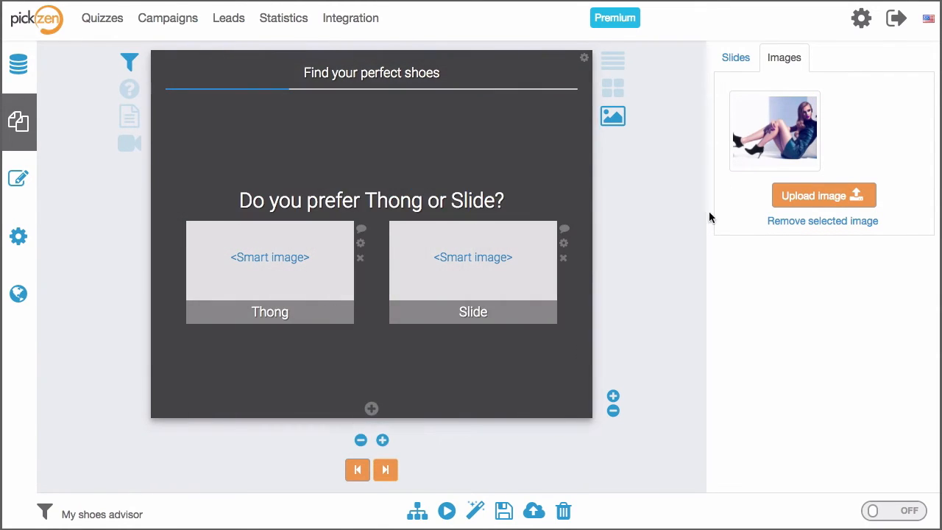
pyautogui.click(766, 147)
pyautogui.click(386, 468)
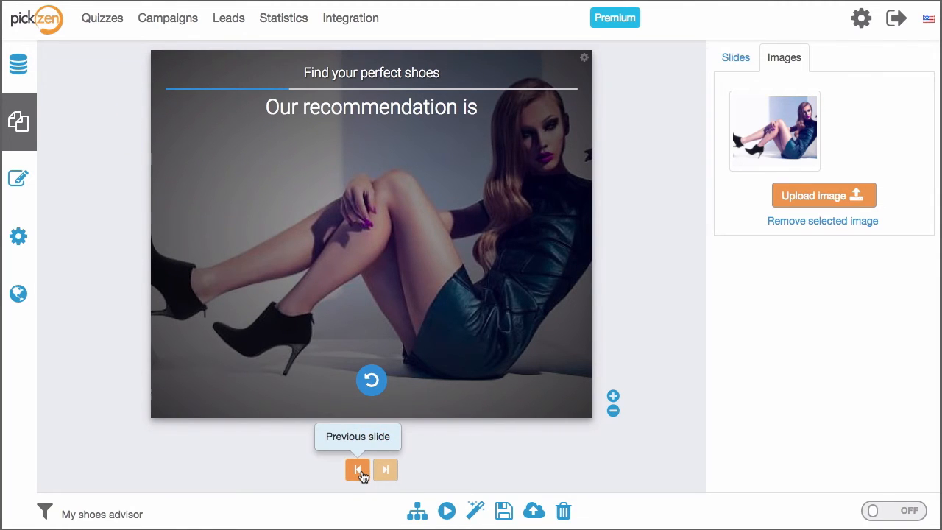
pyautogui.click(737, 58)
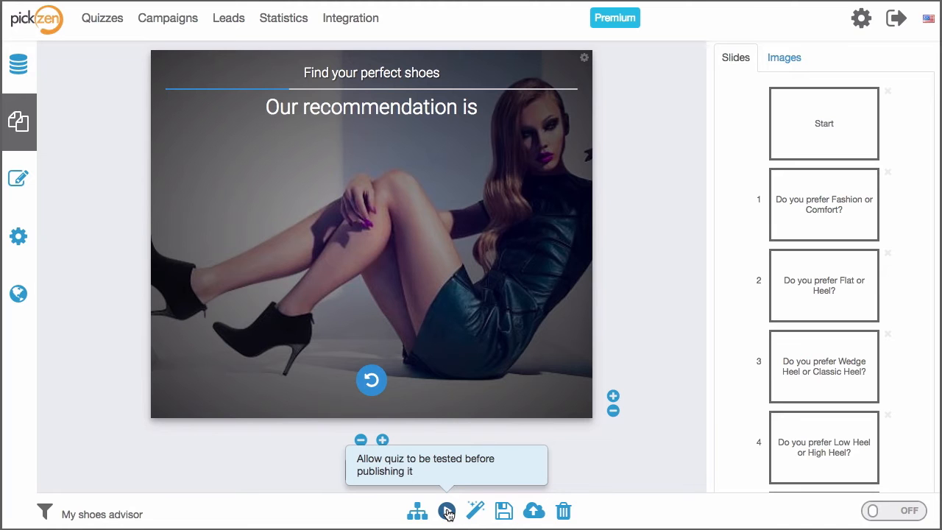
# Test the quiz in the preview, answering Flat and Slide to reach the recommendation
pyautogui.click(447, 512)
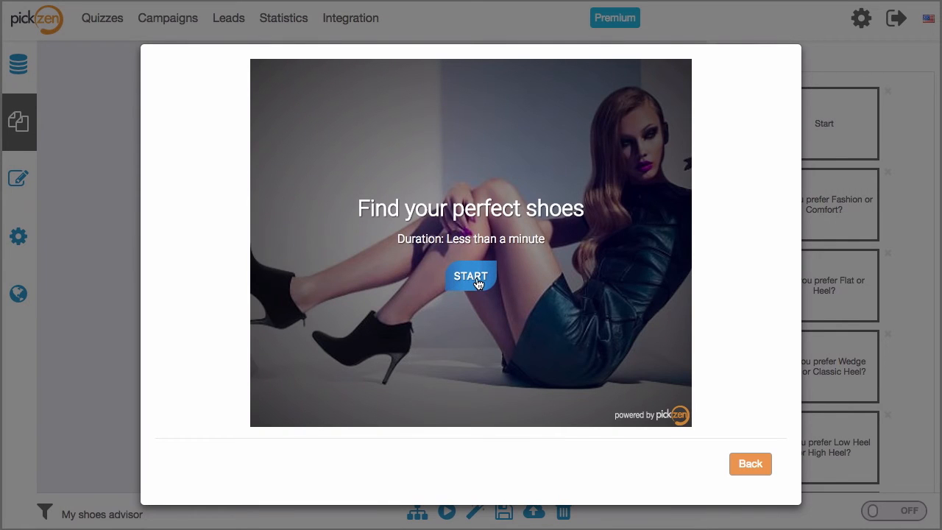
pyautogui.click(476, 284)
pyautogui.click(423, 285)
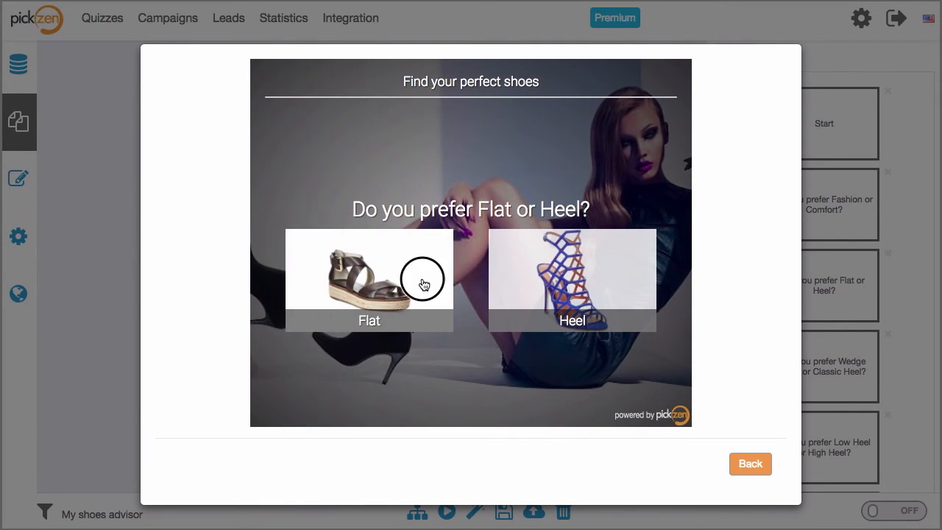
pyautogui.click(412, 279)
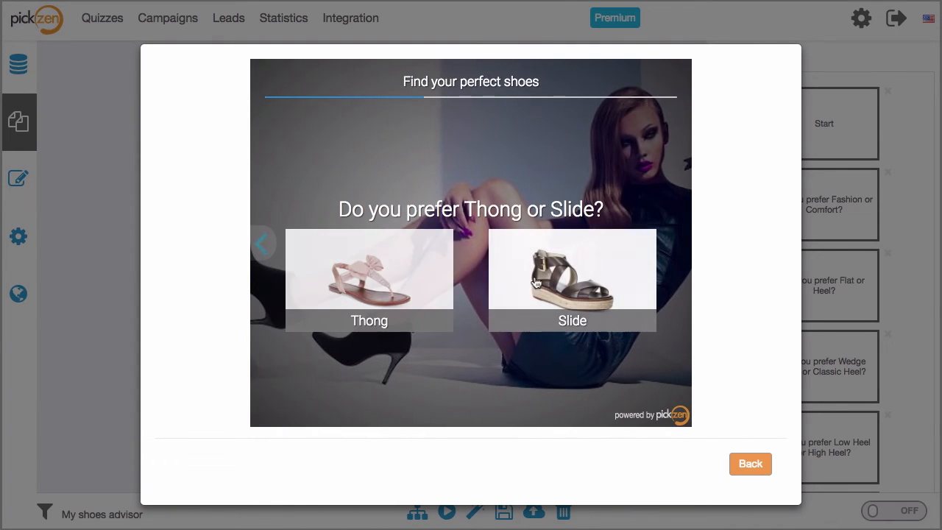
pyautogui.click(536, 283)
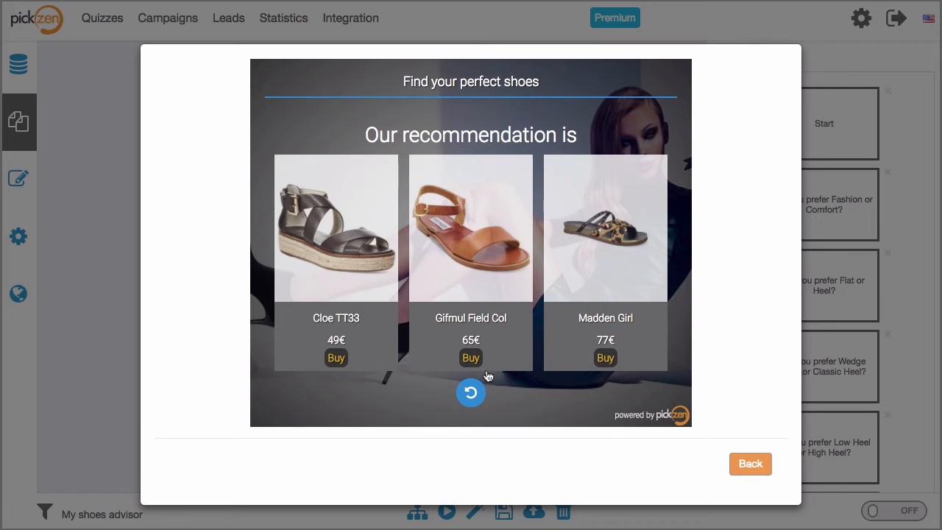
# Restart the test quiz, answer Heel, Classic Heel and Low Heel to reach the recommendation, and close the preview
pyautogui.click(471, 393)
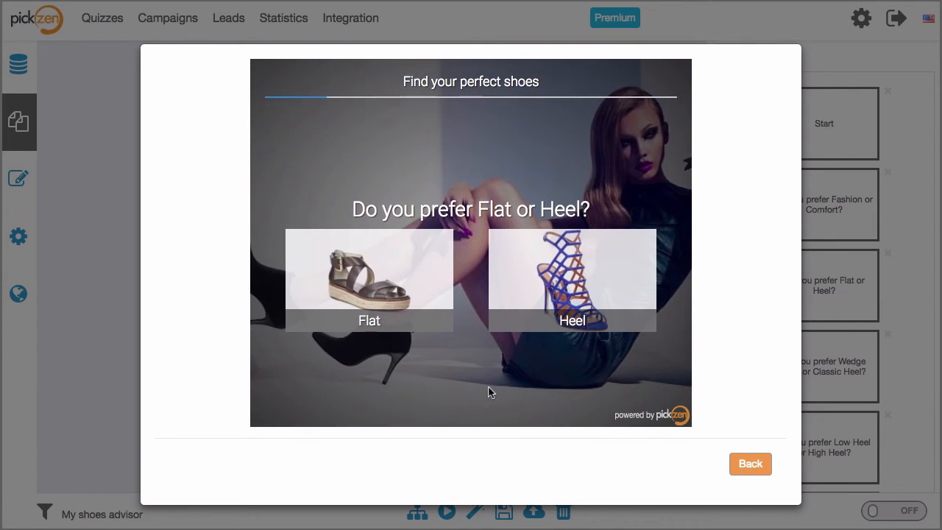
pyautogui.click(563, 298)
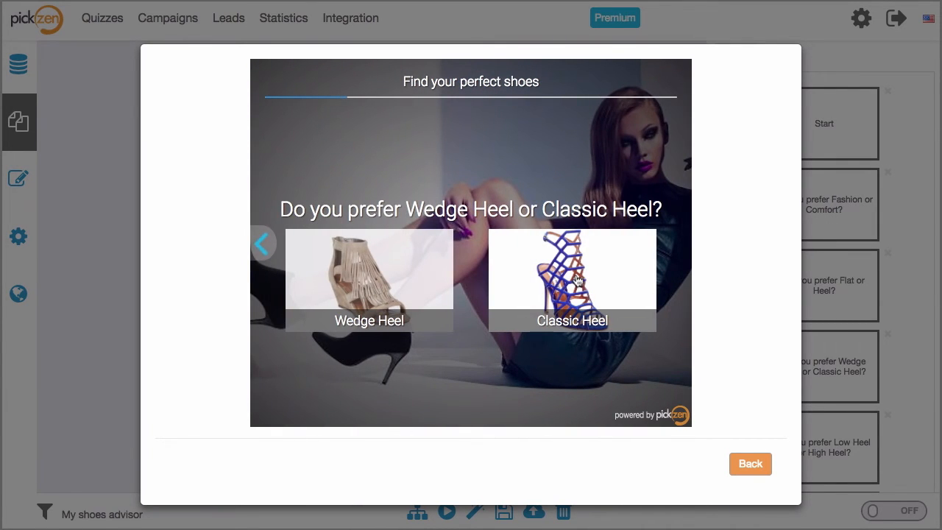
pyautogui.click(577, 280)
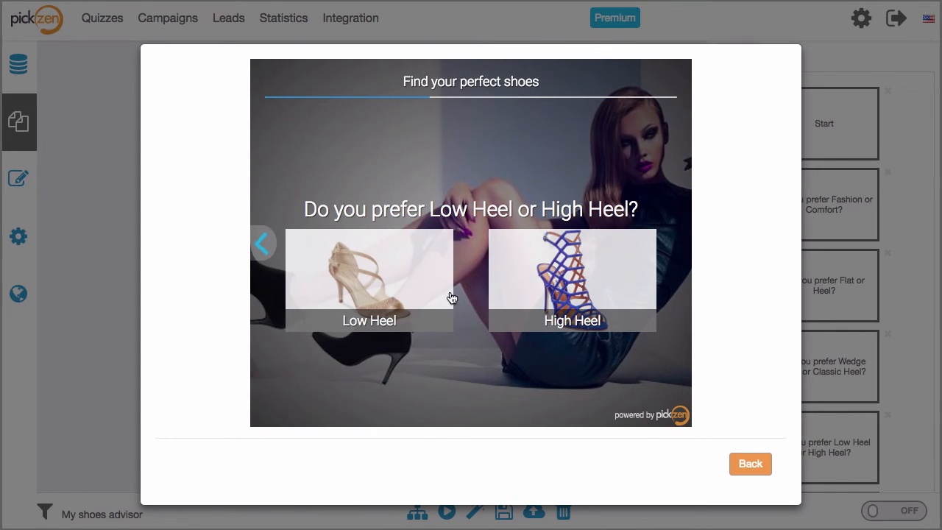
pyautogui.click(426, 279)
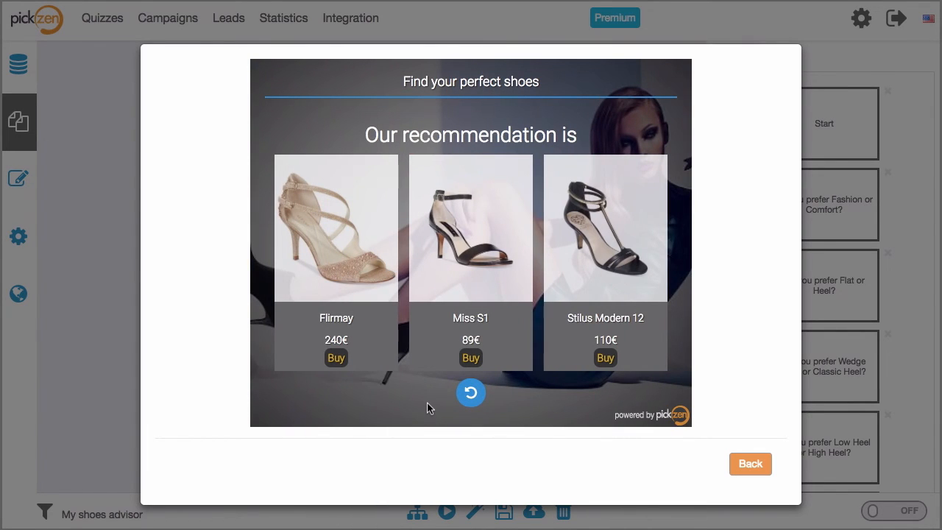
pyautogui.click(471, 392)
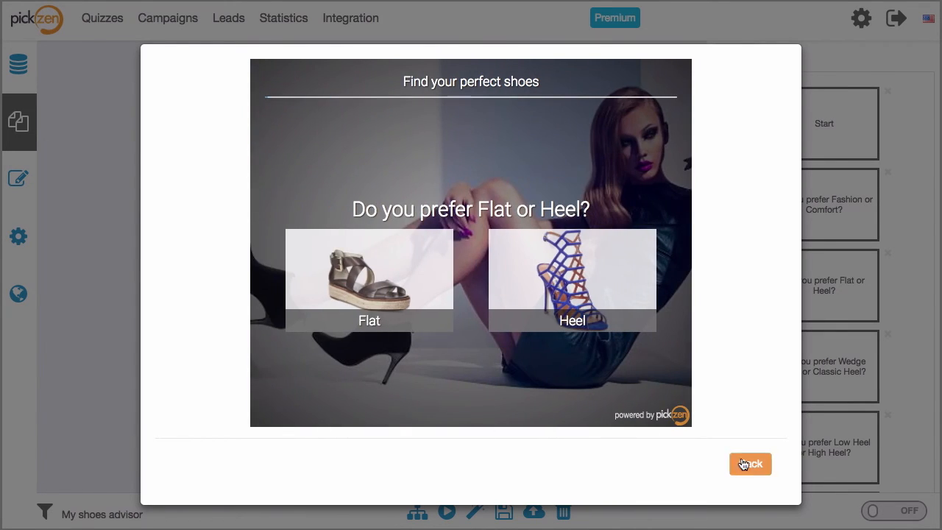
pyautogui.click(744, 464)
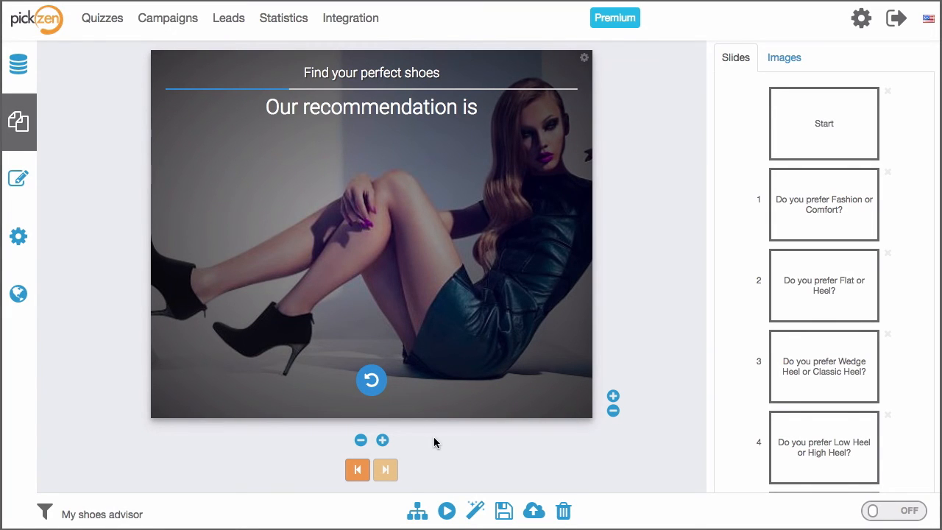
# Publish the "My shoes advisor" quiz
pyautogui.click(534, 515)
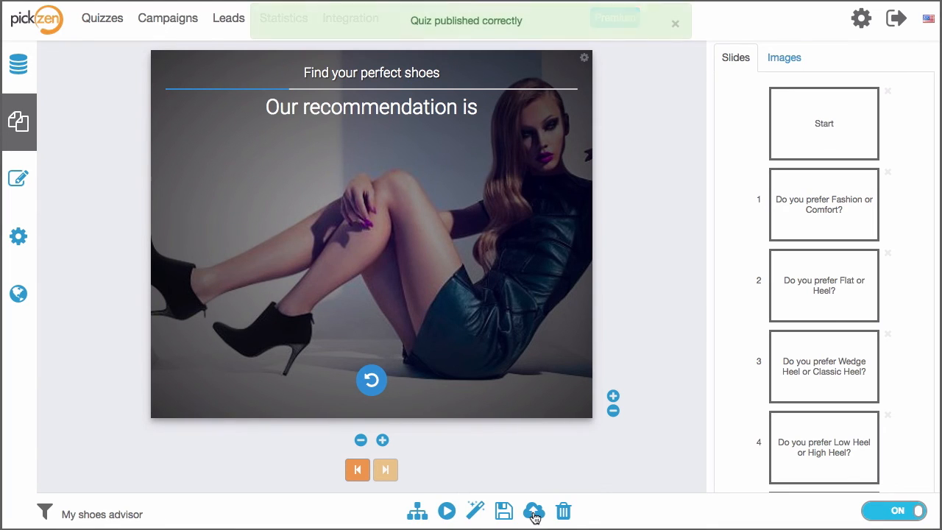